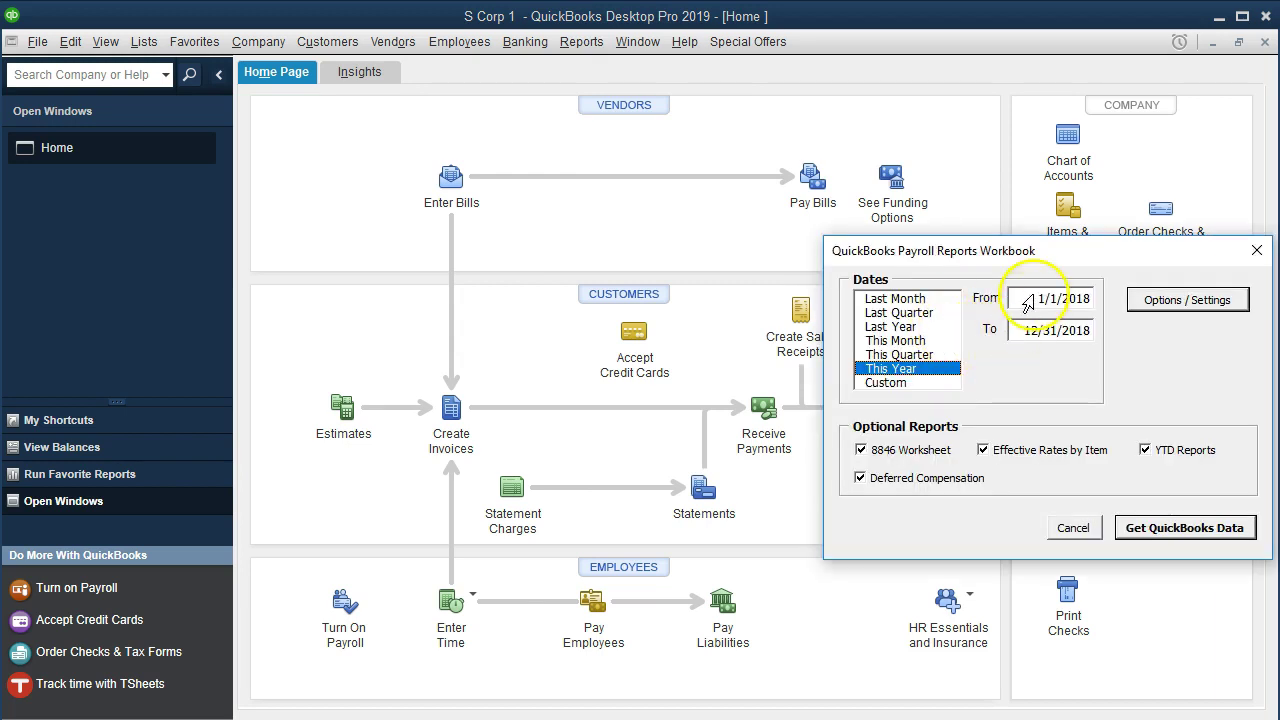
# - Set the payroll report dates from 1/1/2021 to 12/31/2021 and retrieve the QuickBooks data into the Excel workbook
pyautogui.click(1027, 305)
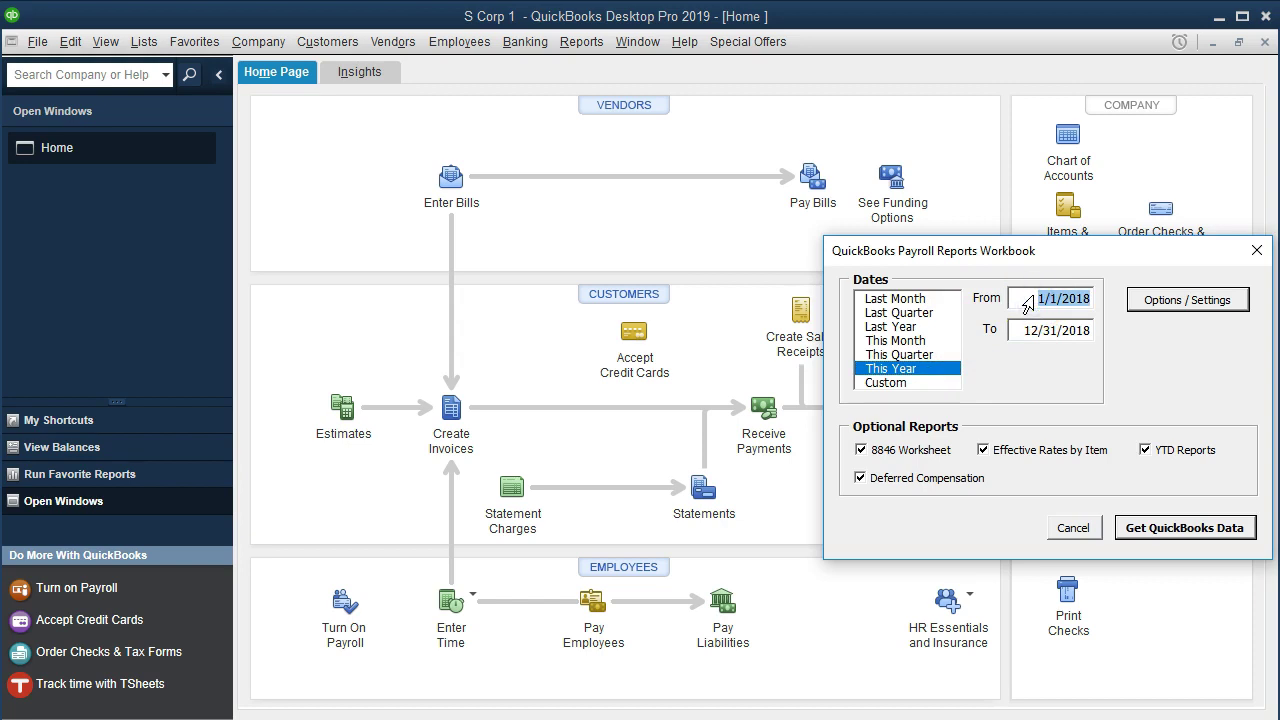
pyautogui.write('0')
pyautogui.write('10121')
pyautogui.press('Tab')
pyautogui.write('12/31/2021')
pyautogui.press('Tab')
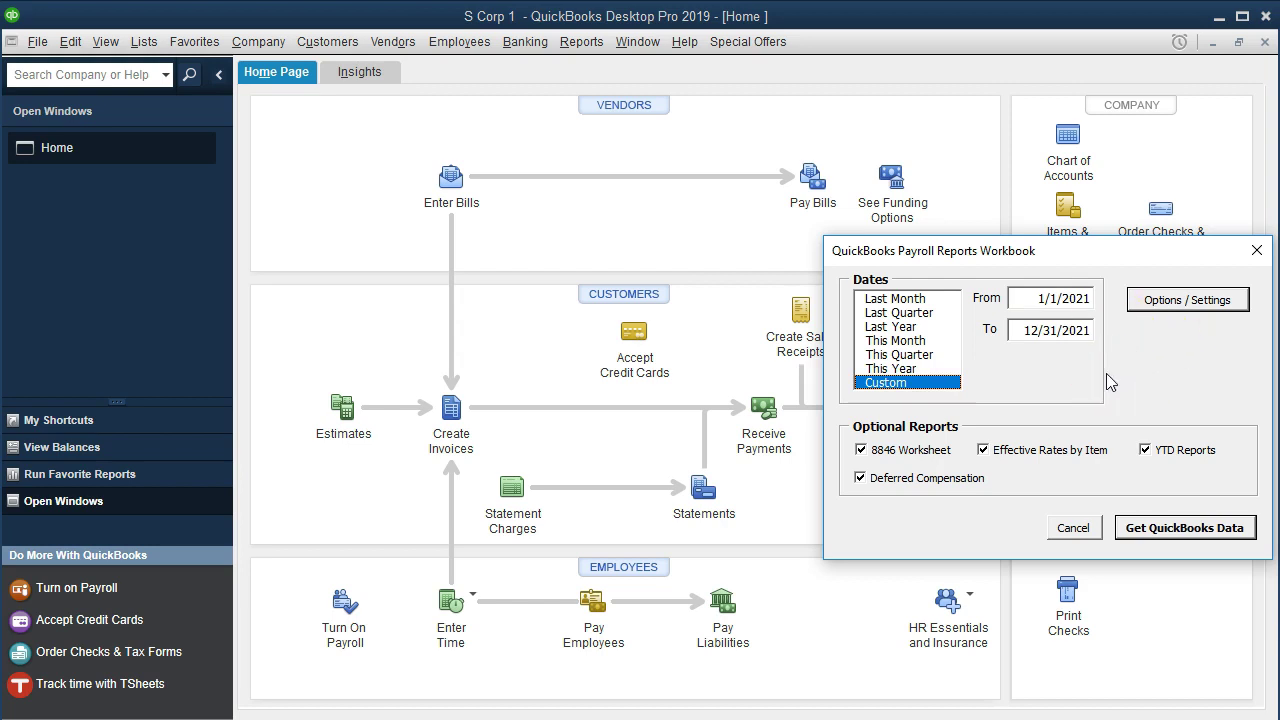
pyautogui.click(1145, 528)
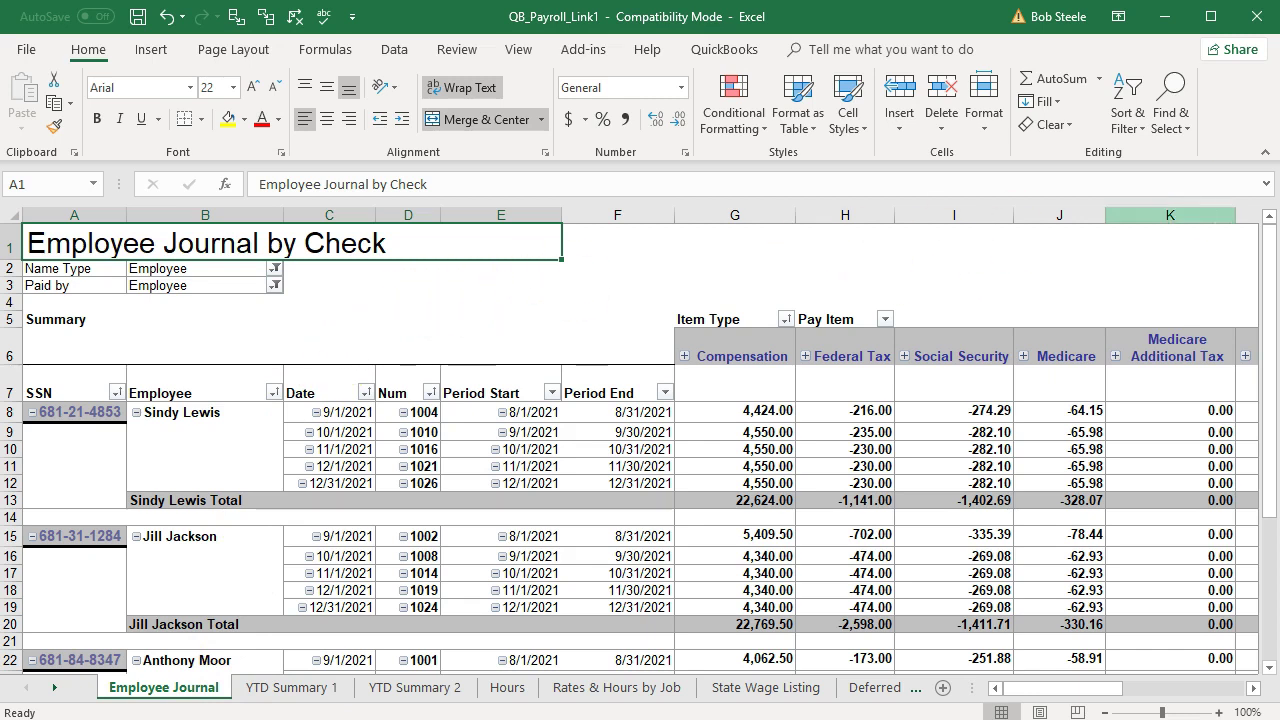
# - Look over the Earnings Records columns in Payroll Project Example Test.xlsx and return to the QB_Payroll_Link1 workbook
pyautogui.moveTo(1279, 72); pyautogui.dragTo(741, 13)
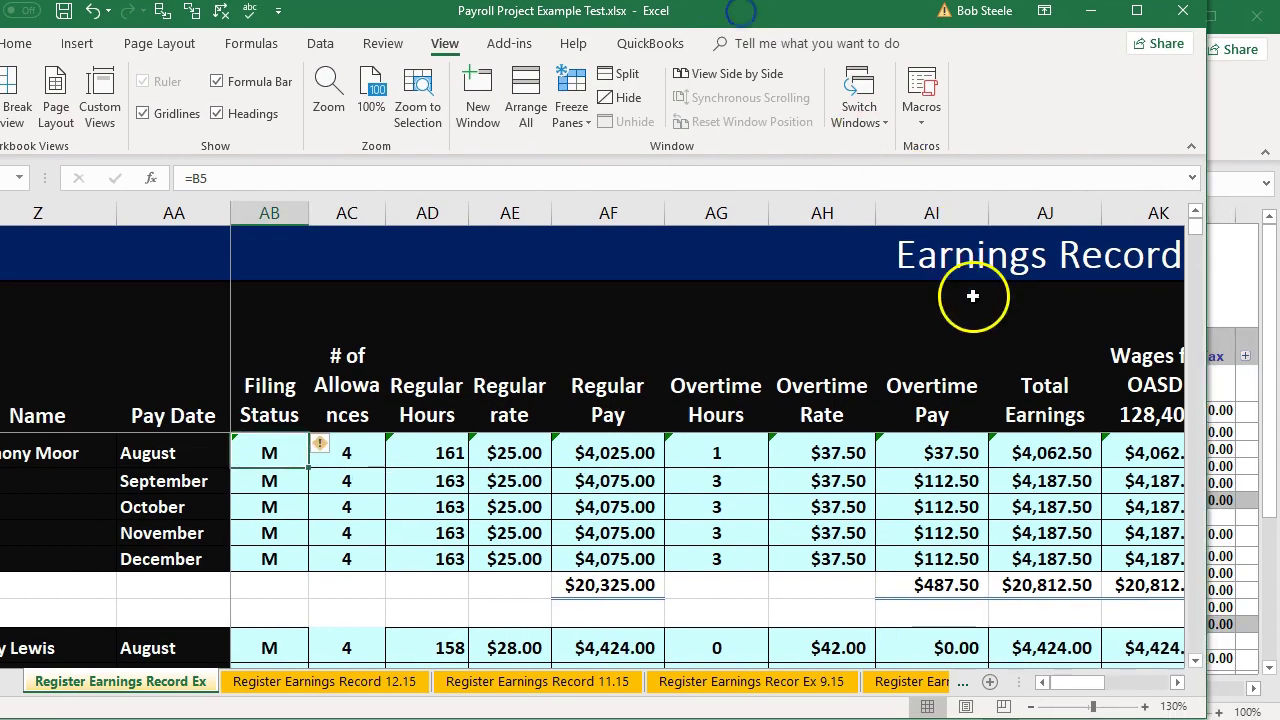
pyautogui.click(1177, 682)
pyautogui.click(1177, 682)
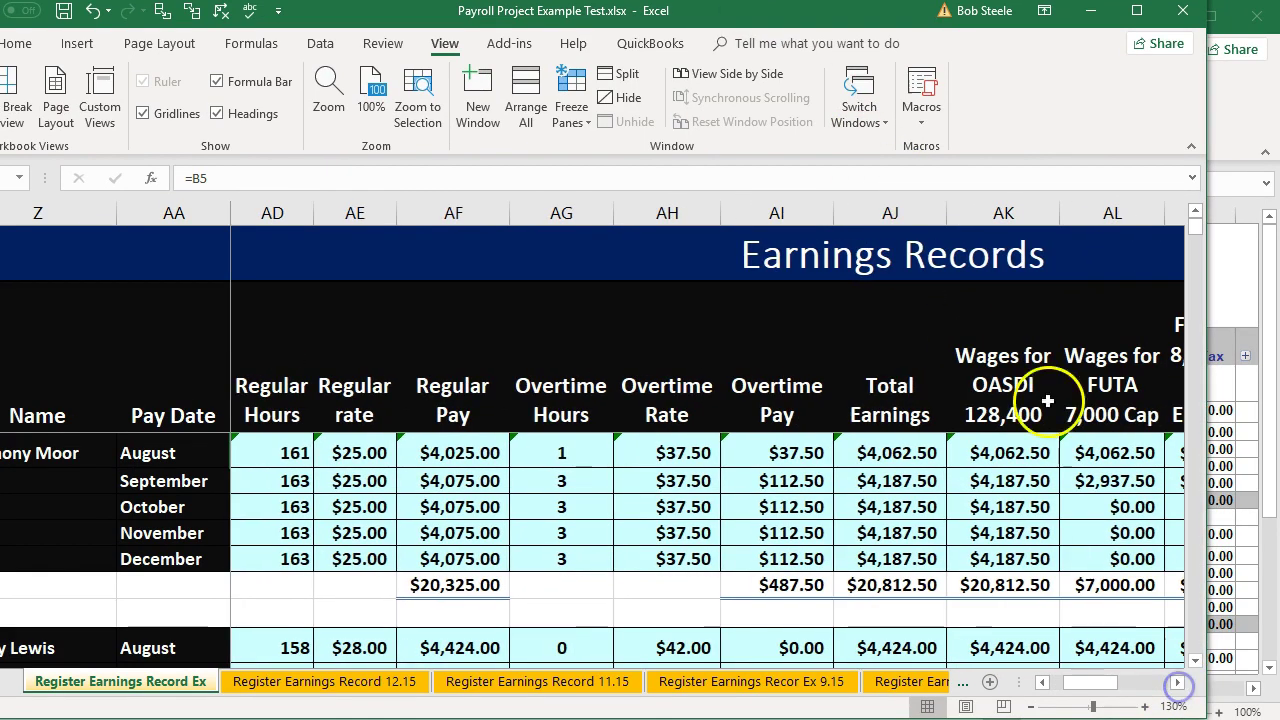
pyautogui.moveTo(809, 23); pyautogui.dragTo(1279, 23)
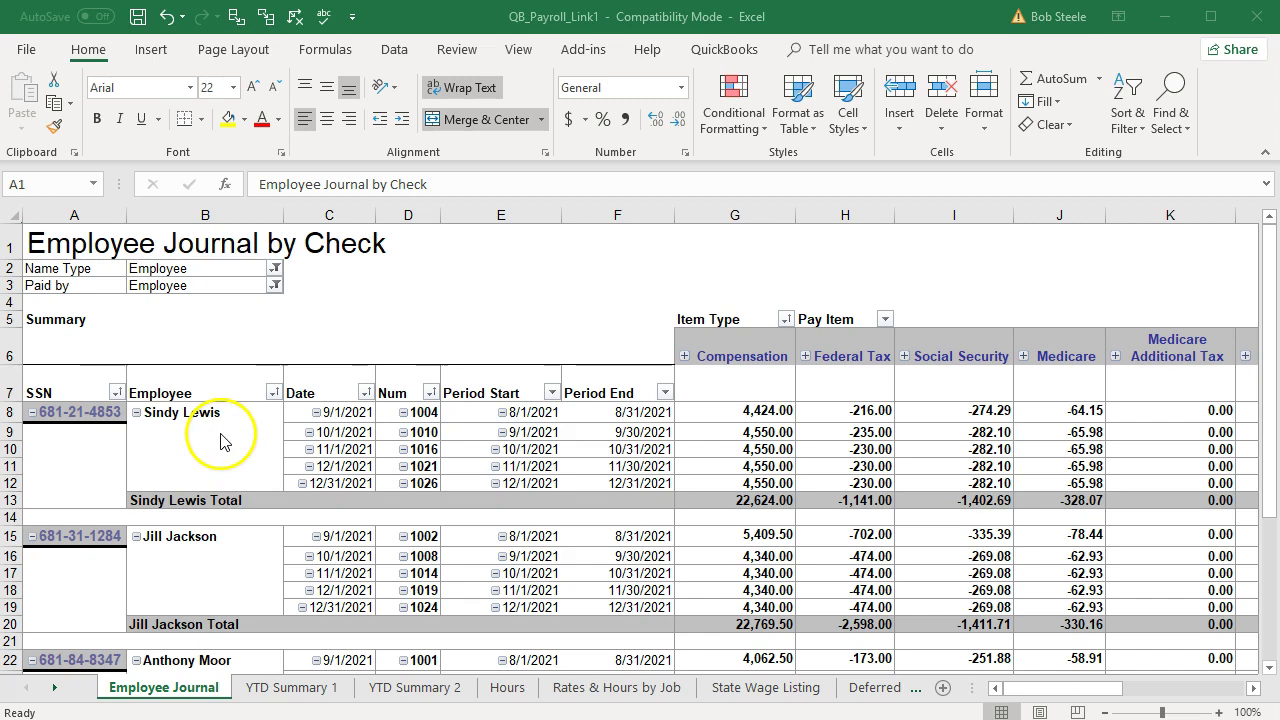
# - Review the Employee Journal by Check report, from the employee rows across to the Total/Net column
pyautogui.scroll(-1, 242, 440)
pyautogui.scroll(-1, 242, 440)
pyautogui.scroll(2, 250, 443)
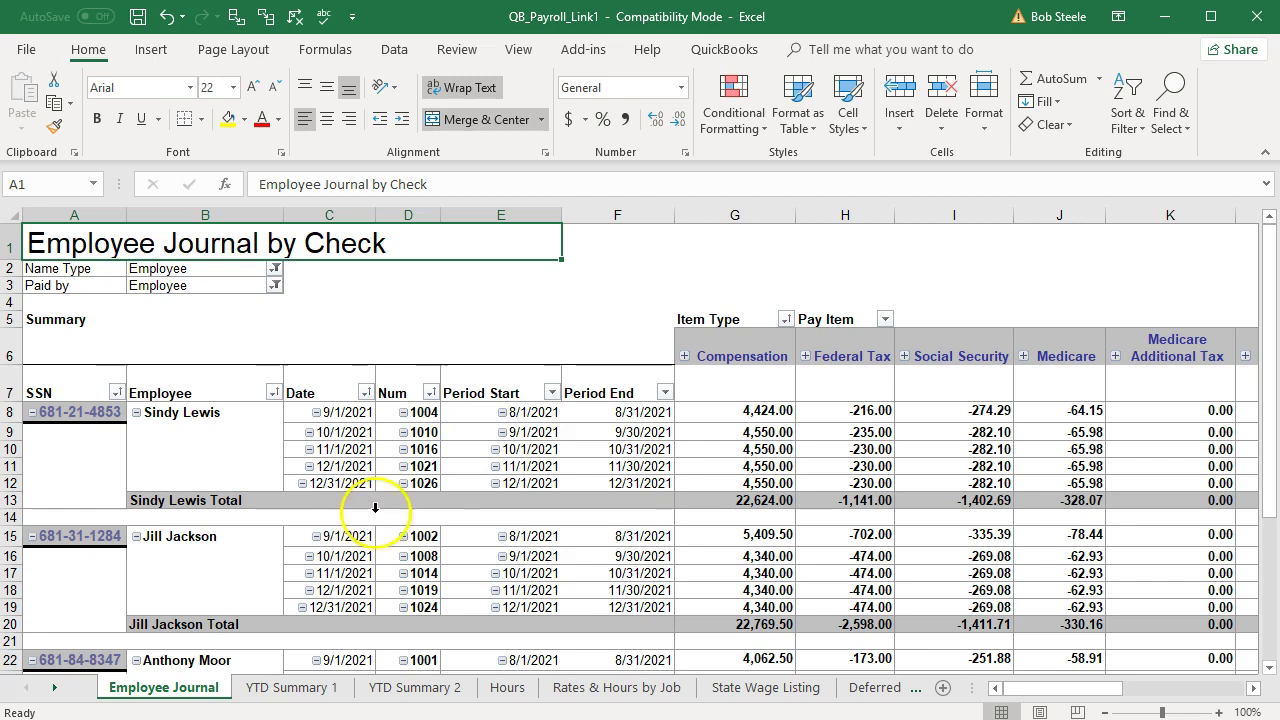
pyautogui.click(1254, 689)
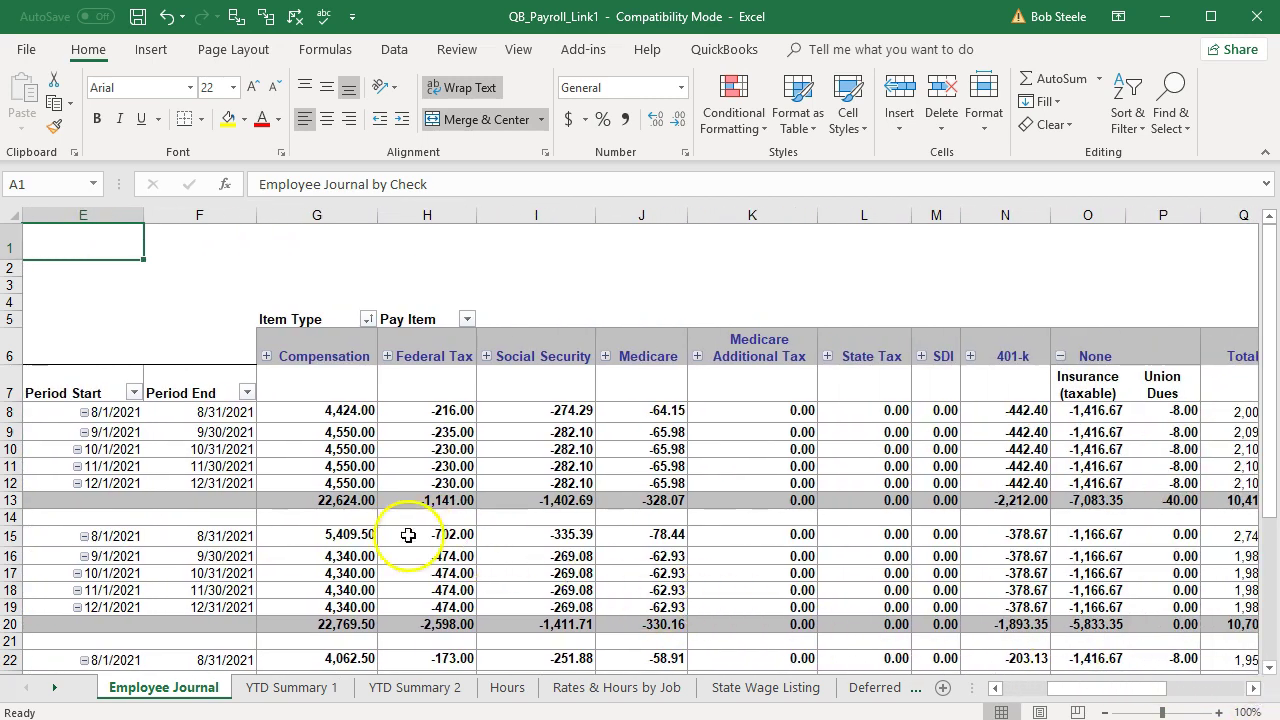
pyautogui.click(1254, 689)
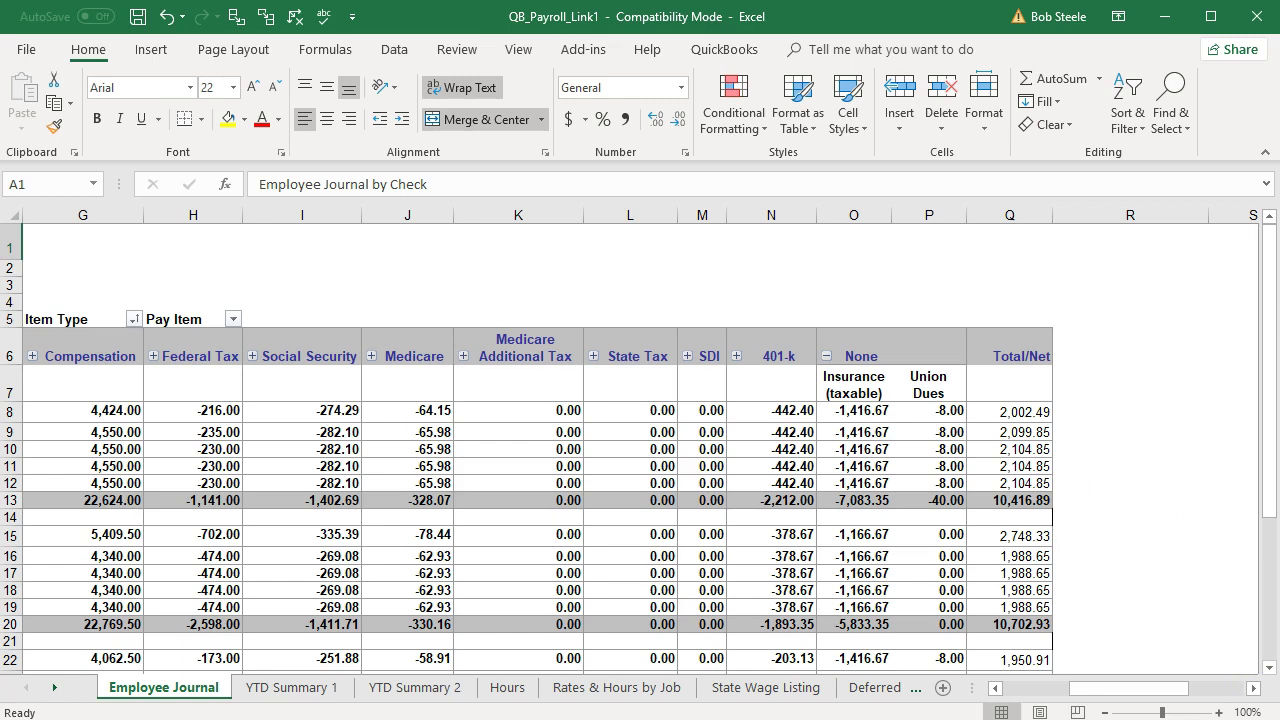
# - Bring up Payroll Project Example Test.xlsx and select the first employee's Net Paid total in cell AT9
pyautogui.moveTo(1279, 57); pyautogui.dragTo(854, 17)
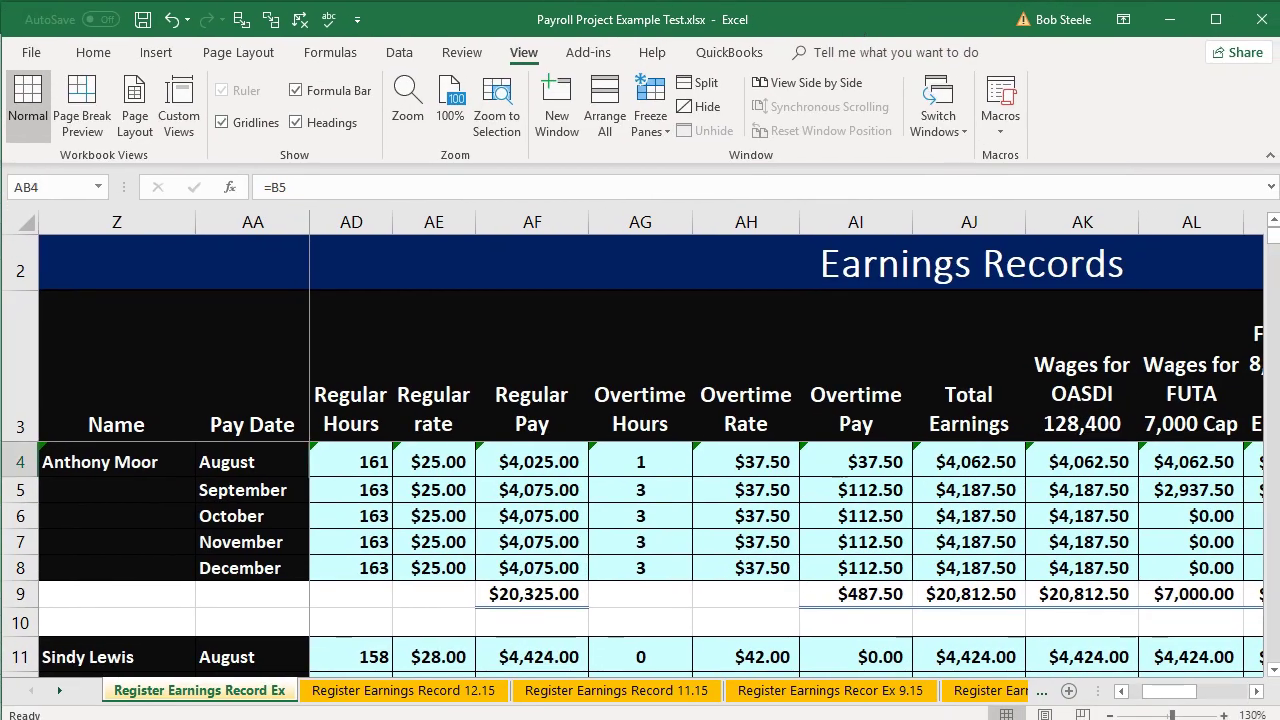
pyautogui.moveTo(1256, 690); pyautogui.dragTo(1257, 692)
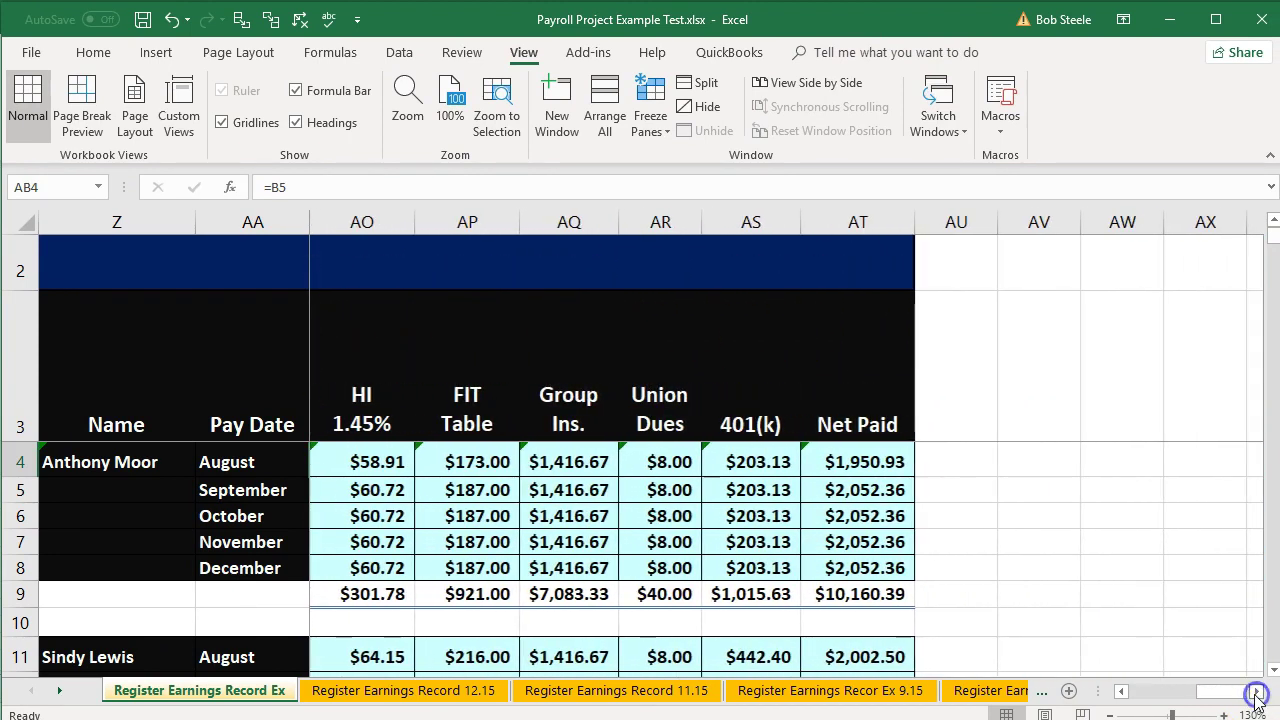
pyautogui.click(894, 592)
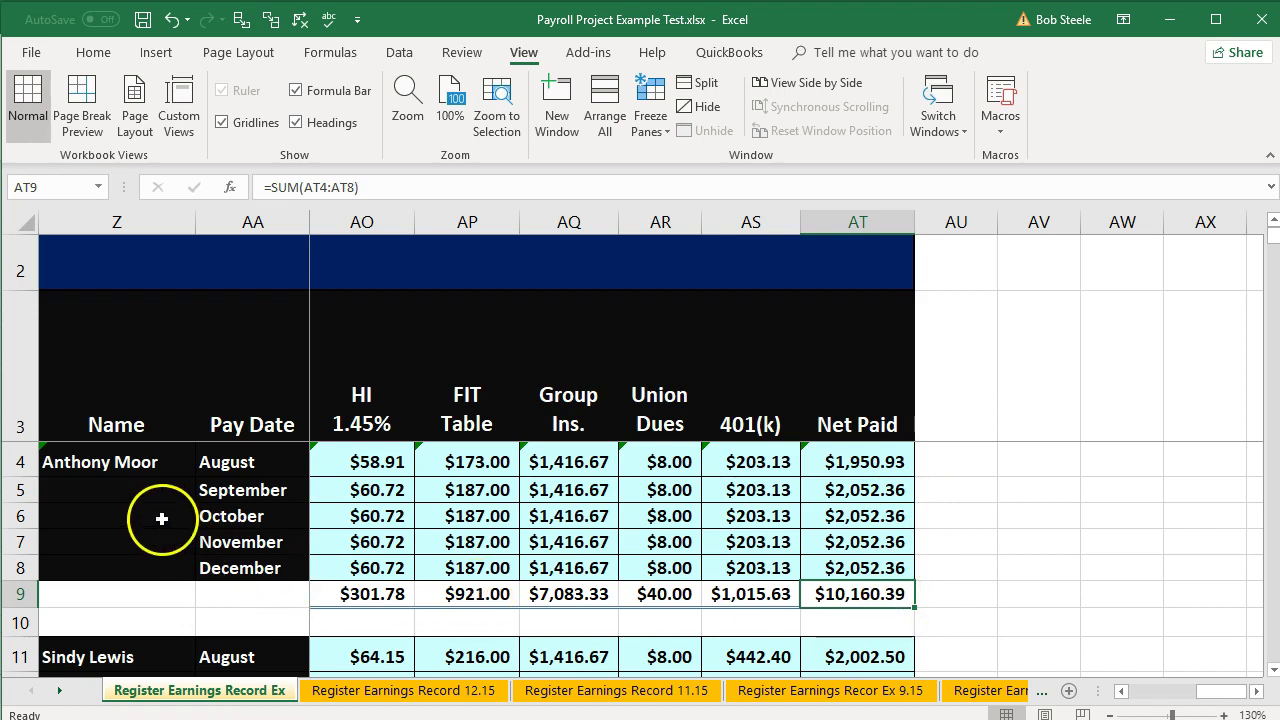
pyautogui.click(895, 593)
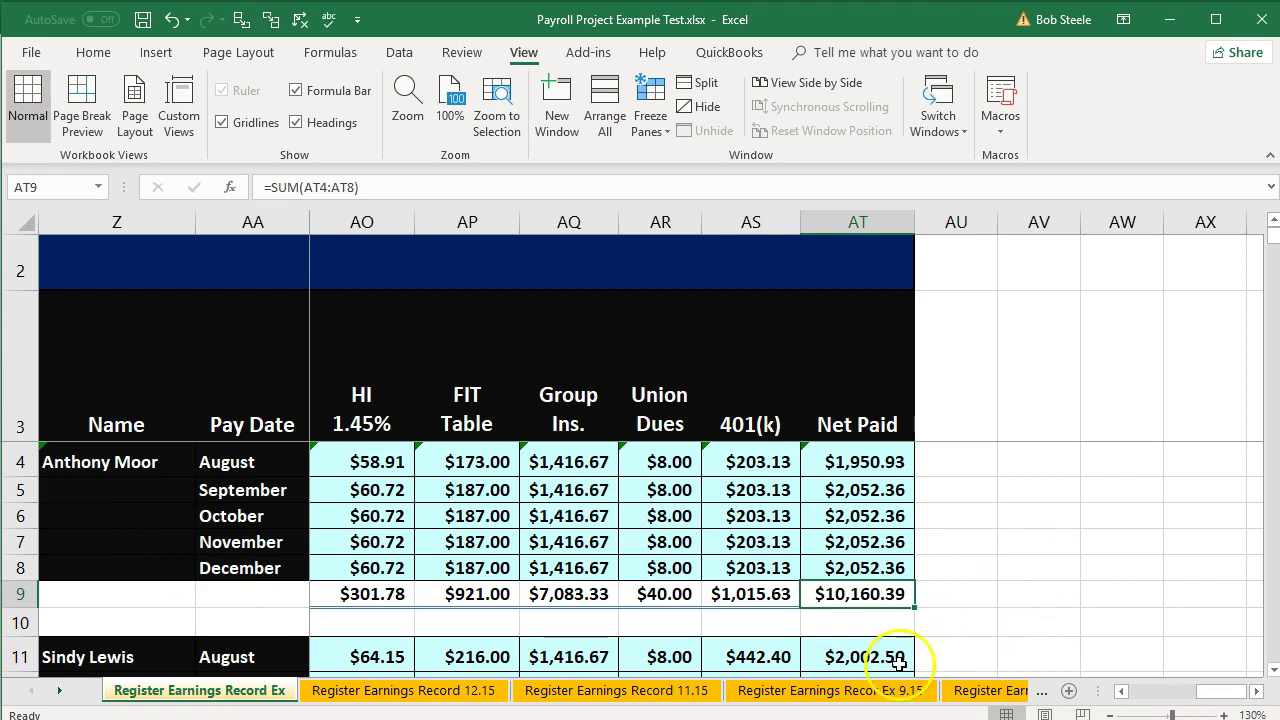
# - Locate the same employee's Total/Net in row 27 of QB_Payroll_Link1 and close the PivotTable field list
pyautogui.click(516, 719)
pyautogui.click(605, 714)
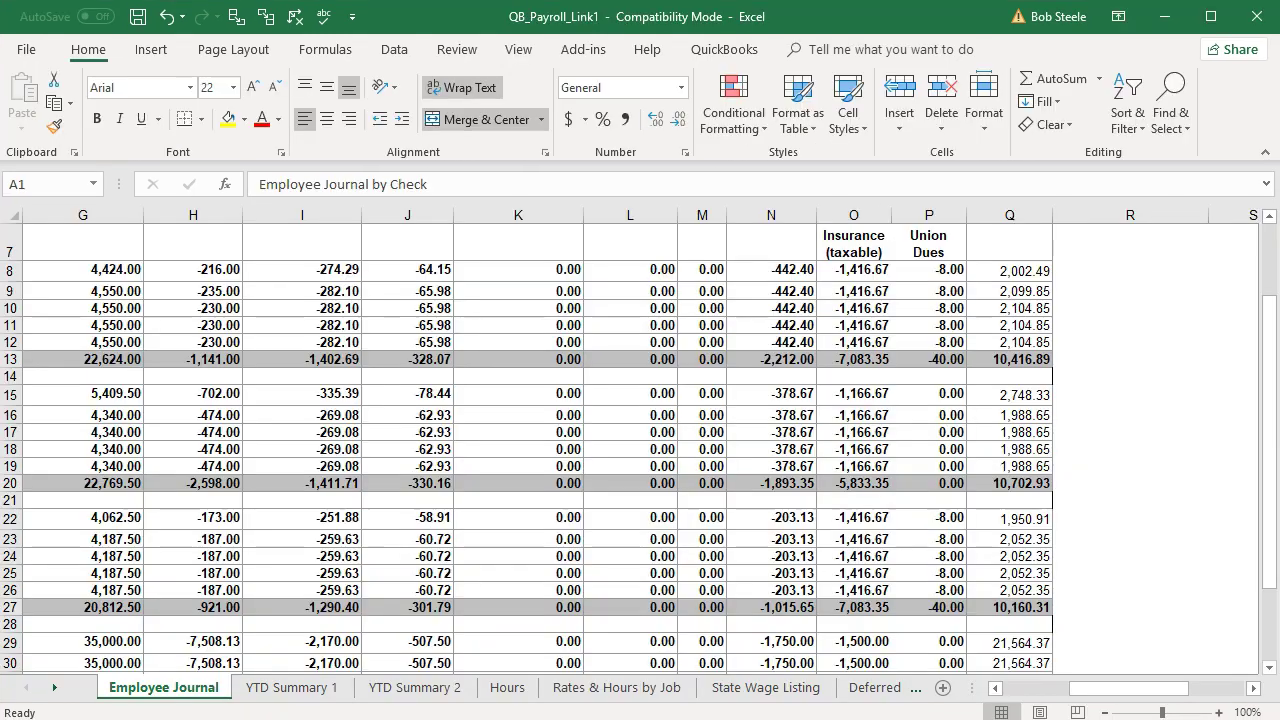
pyautogui.click(1020, 594)
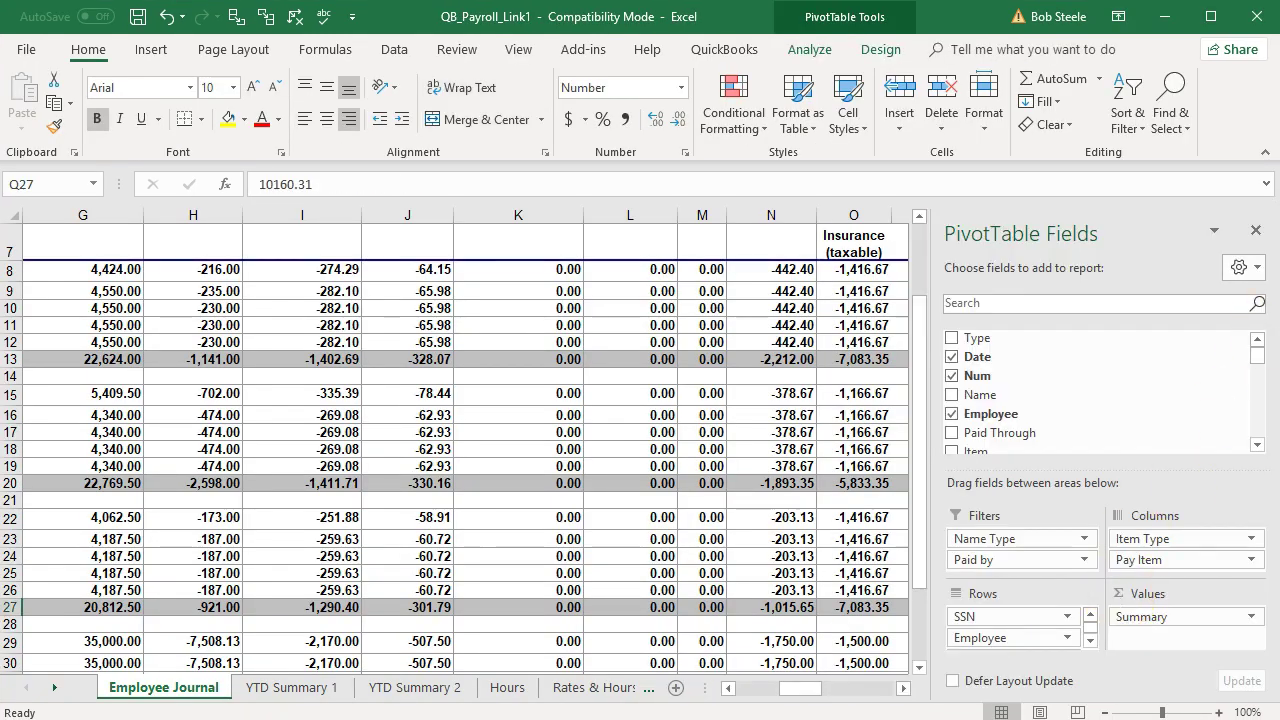
pyautogui.click(1256, 230)
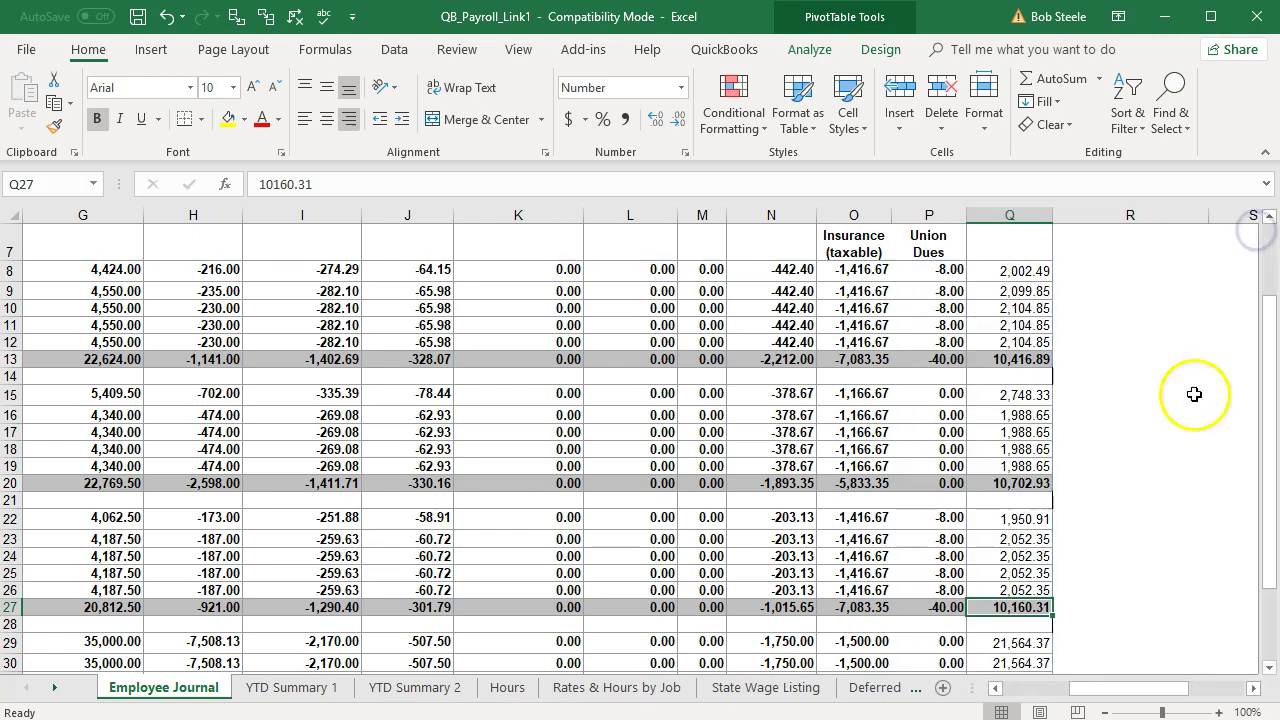
pyautogui.click(1095, 607)
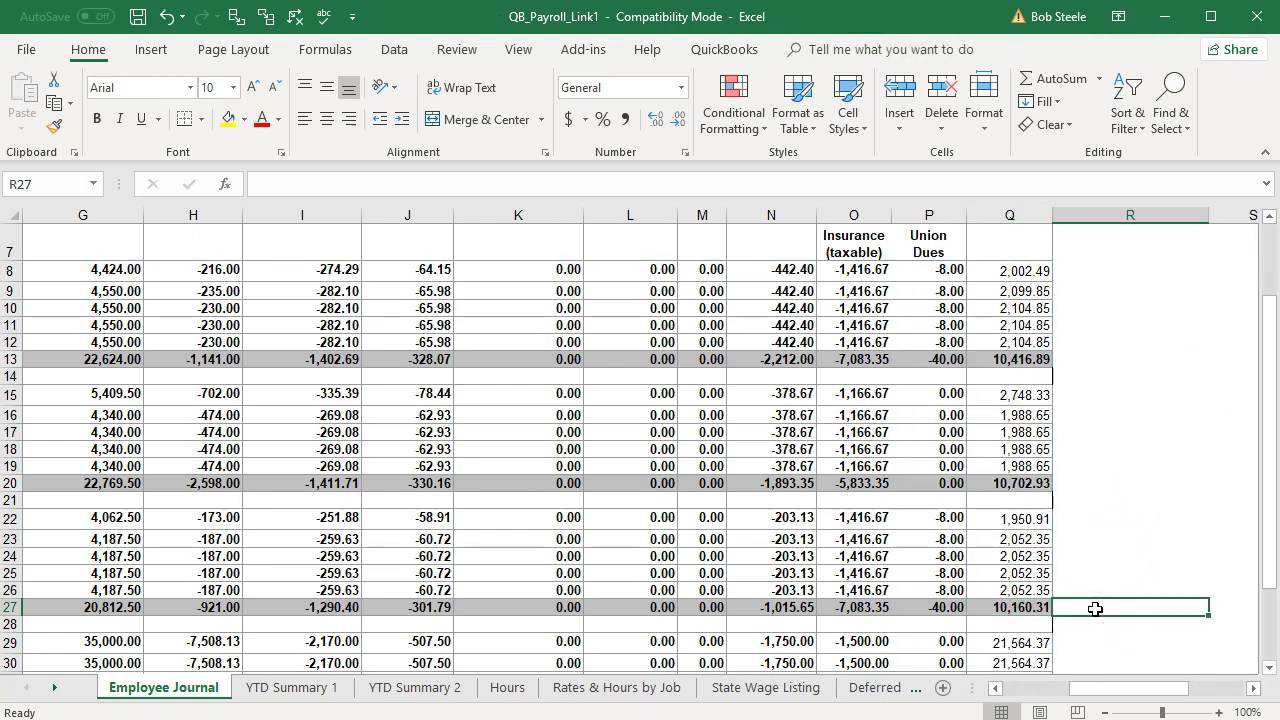
# - Compare the second employee's Net Paid total in row 16 of the payroll project workbook with the Employee Journal total in row 13
pyautogui.click(515, 719)
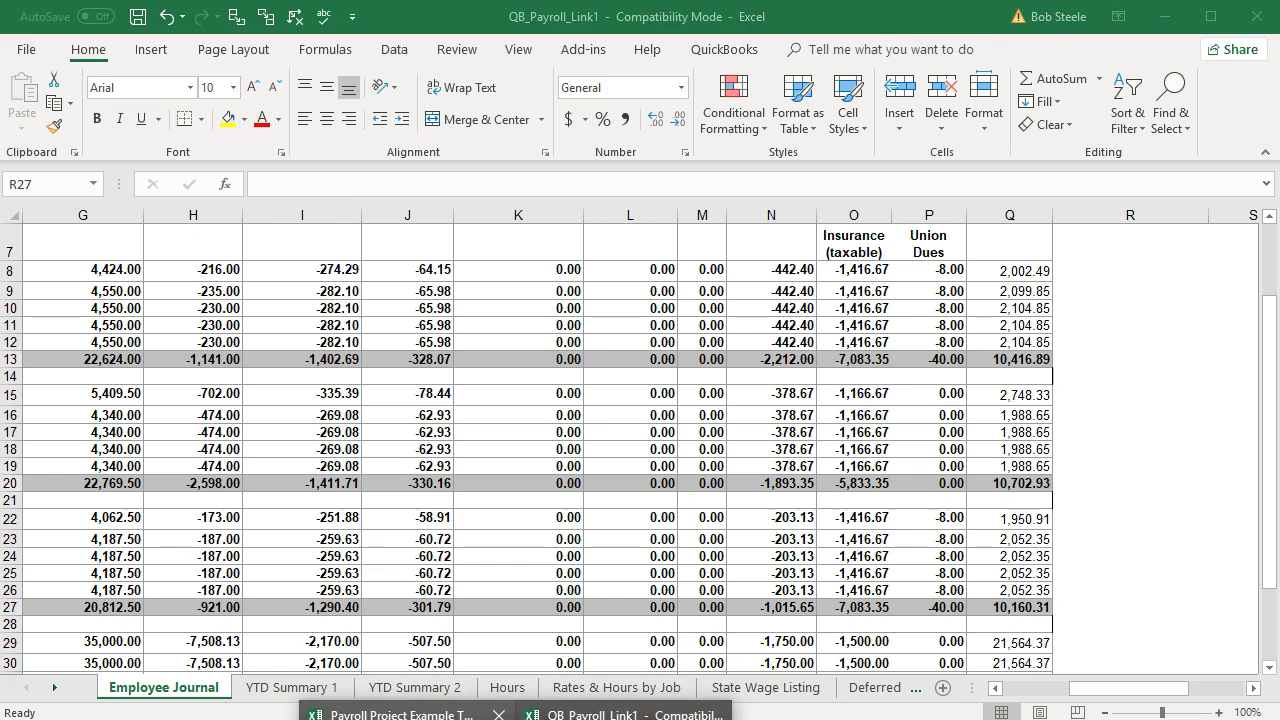
pyautogui.click(390, 714)
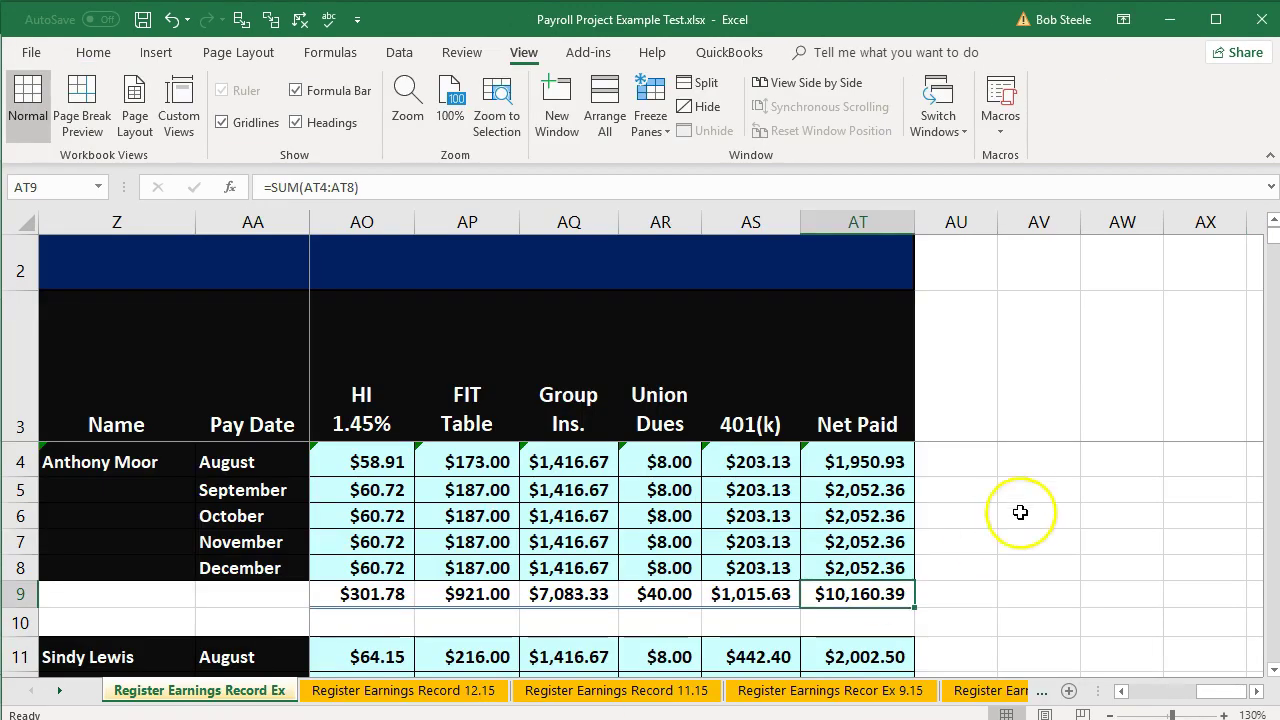
pyautogui.click(1272, 670)
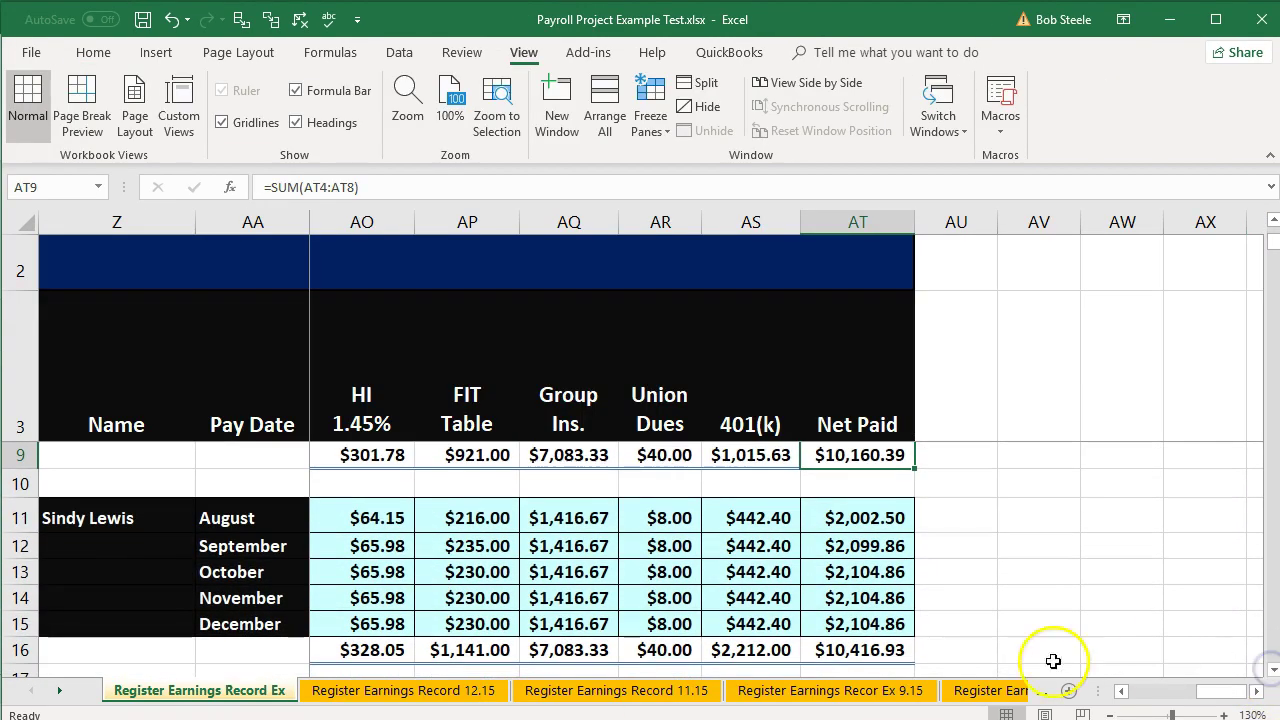
pyautogui.click(933, 646)
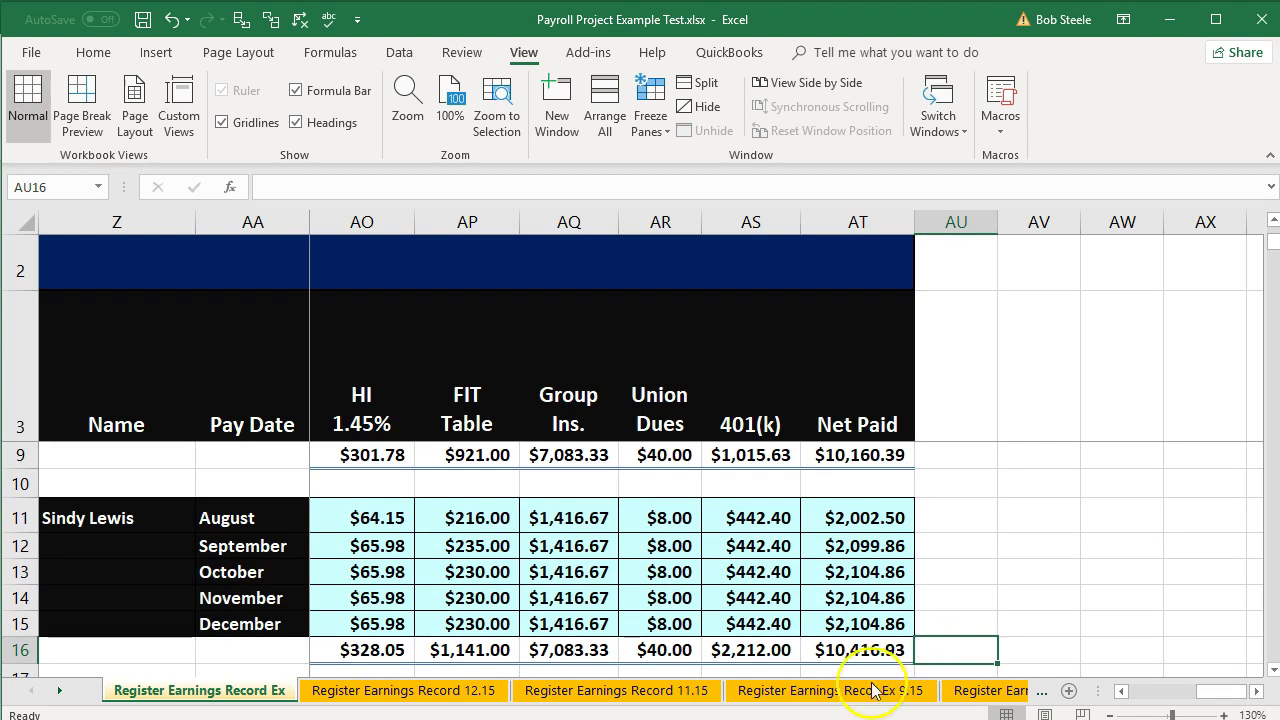
pyautogui.click(517, 719)
pyautogui.click(624, 714)
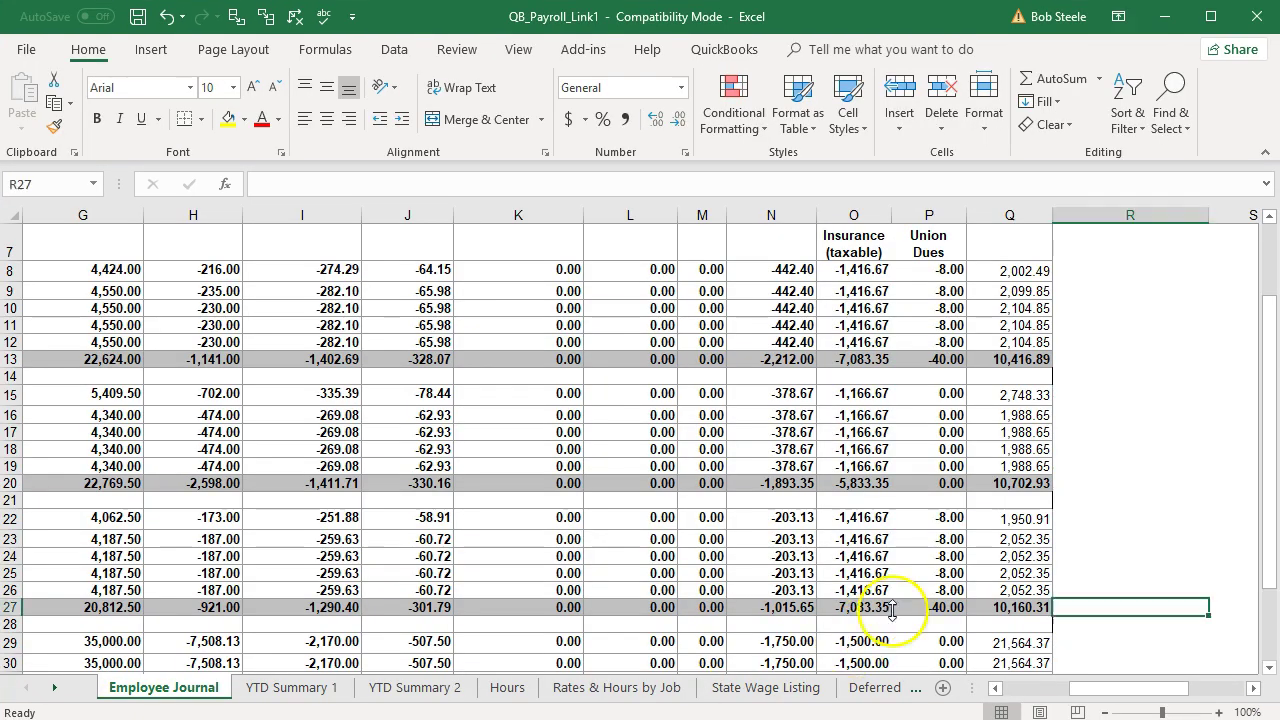
pyautogui.click(1098, 356)
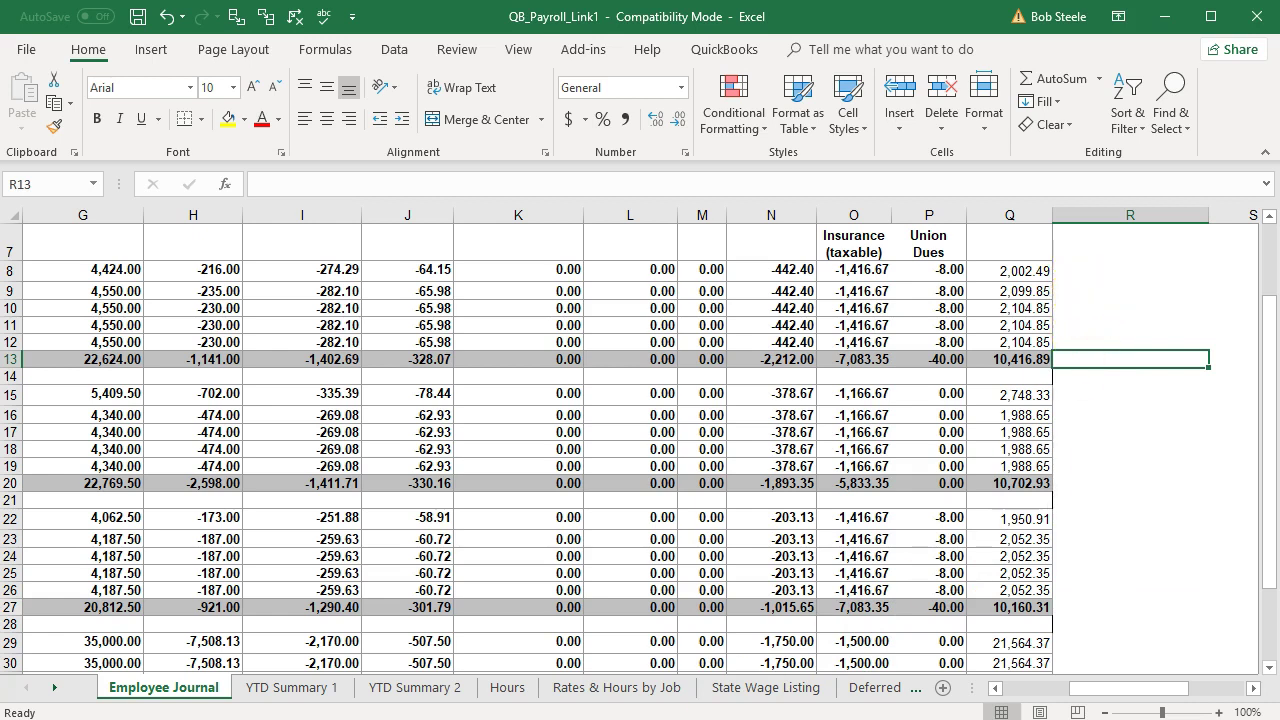
# - Compare the third employee's Net Paid total in row 23 of the payroll project workbook with the Employee Journal total in row 20
pyautogui.click(517, 719)
pyautogui.click(407, 714)
pyautogui.scroll(-1, 953, 553)
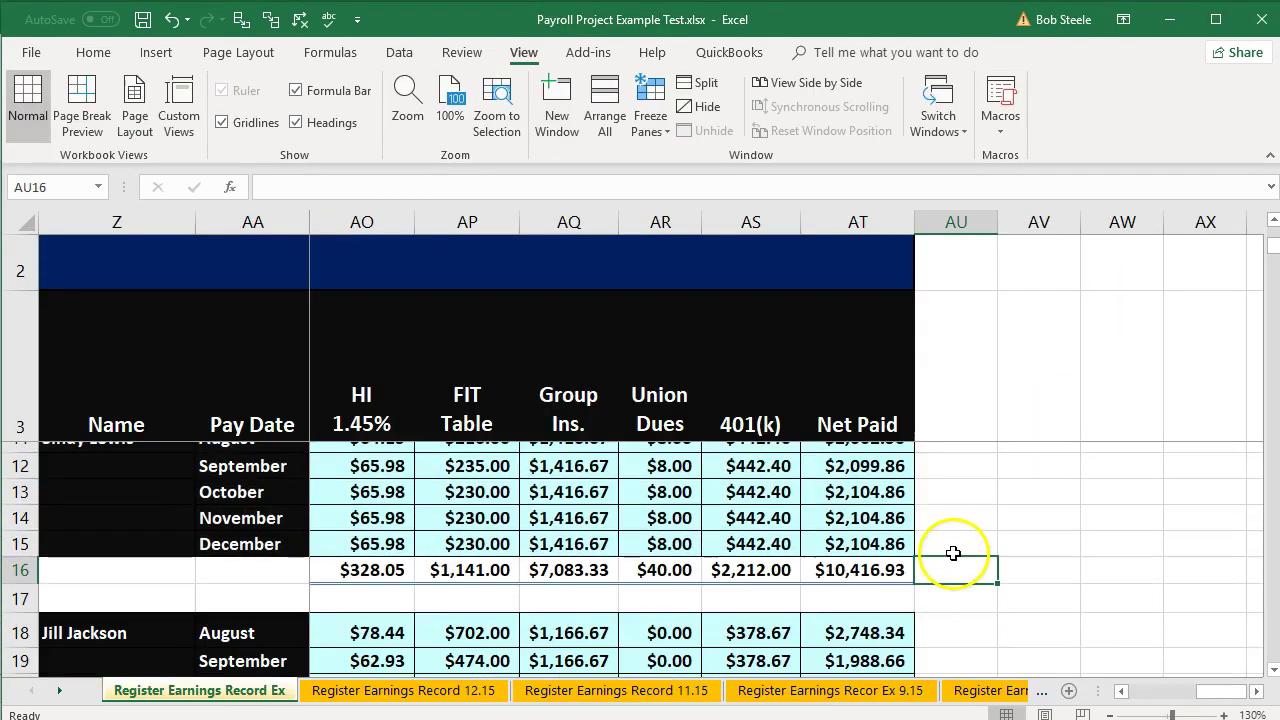
pyautogui.scroll(-1, 955, 555)
pyautogui.click(1273, 669)
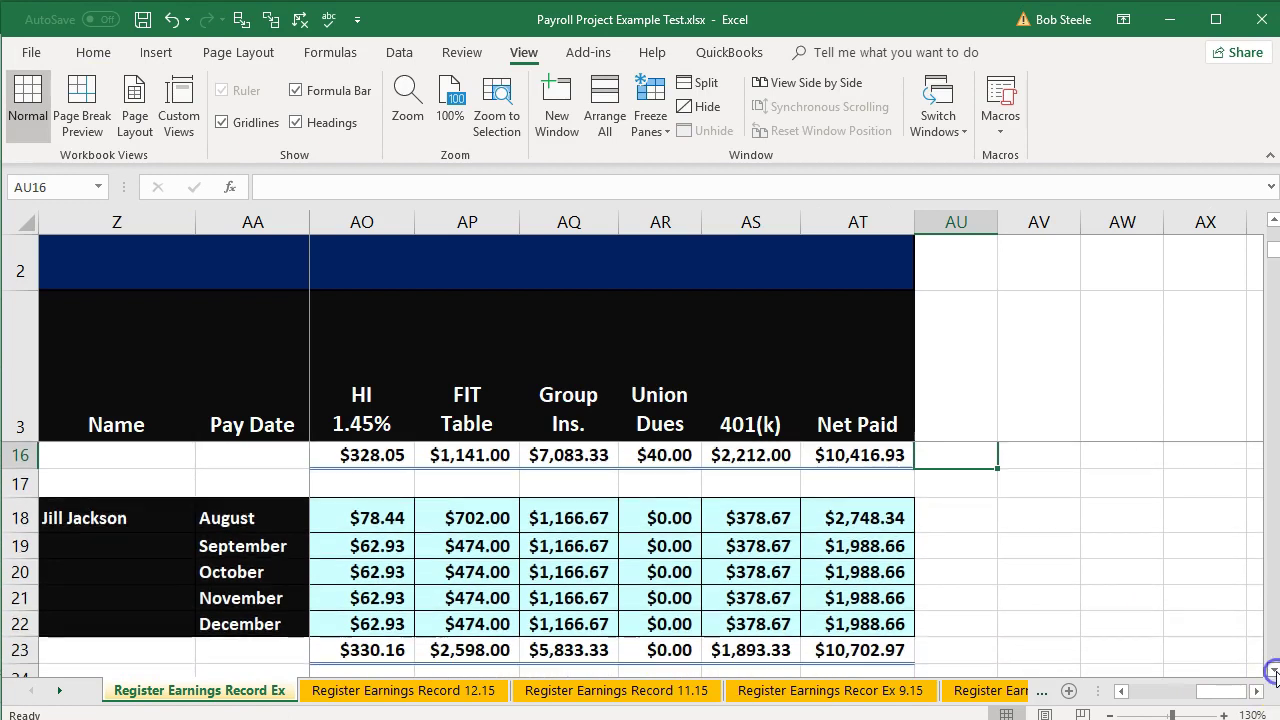
pyautogui.click(956, 644)
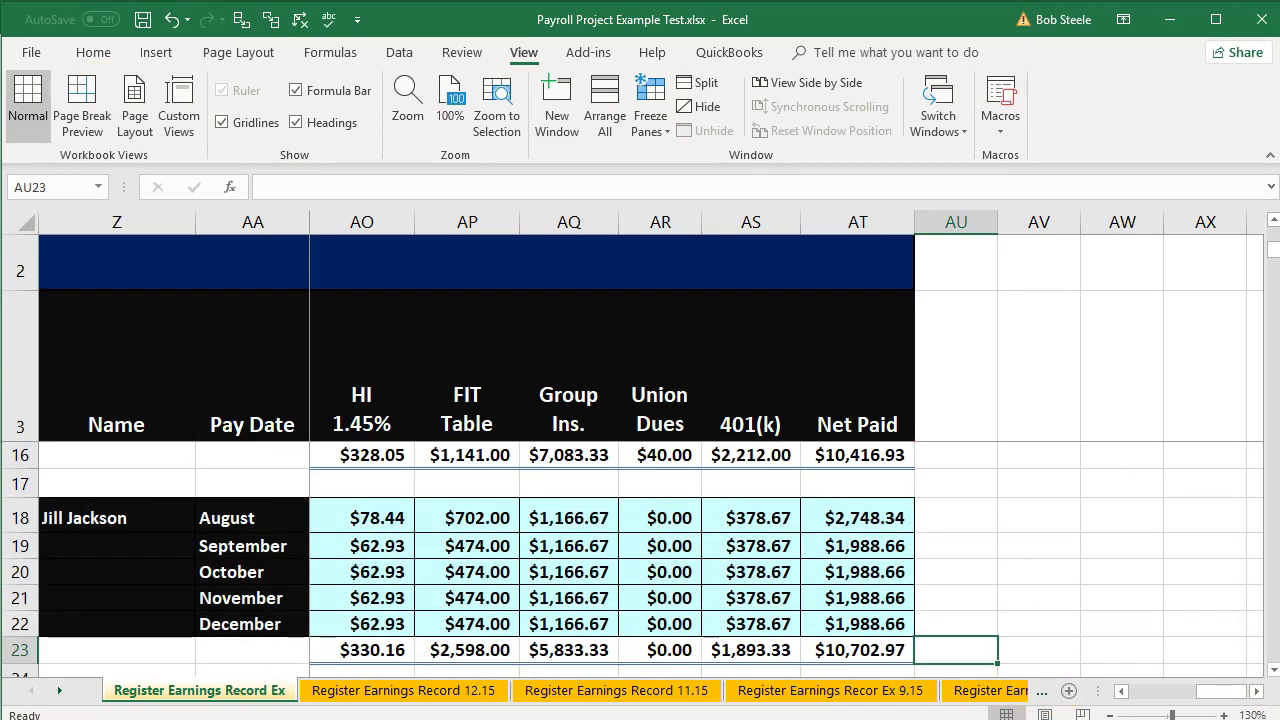
pyautogui.click(517, 719)
pyautogui.click(682, 710)
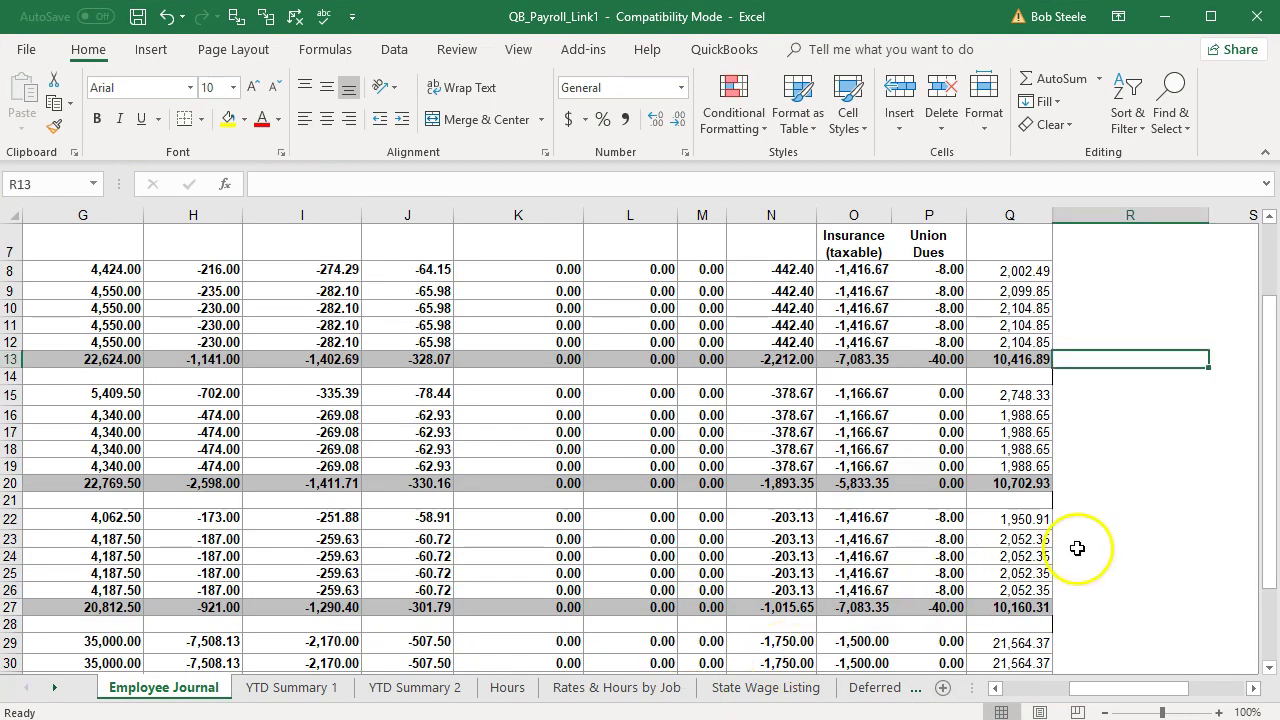
pyautogui.click(1088, 484)
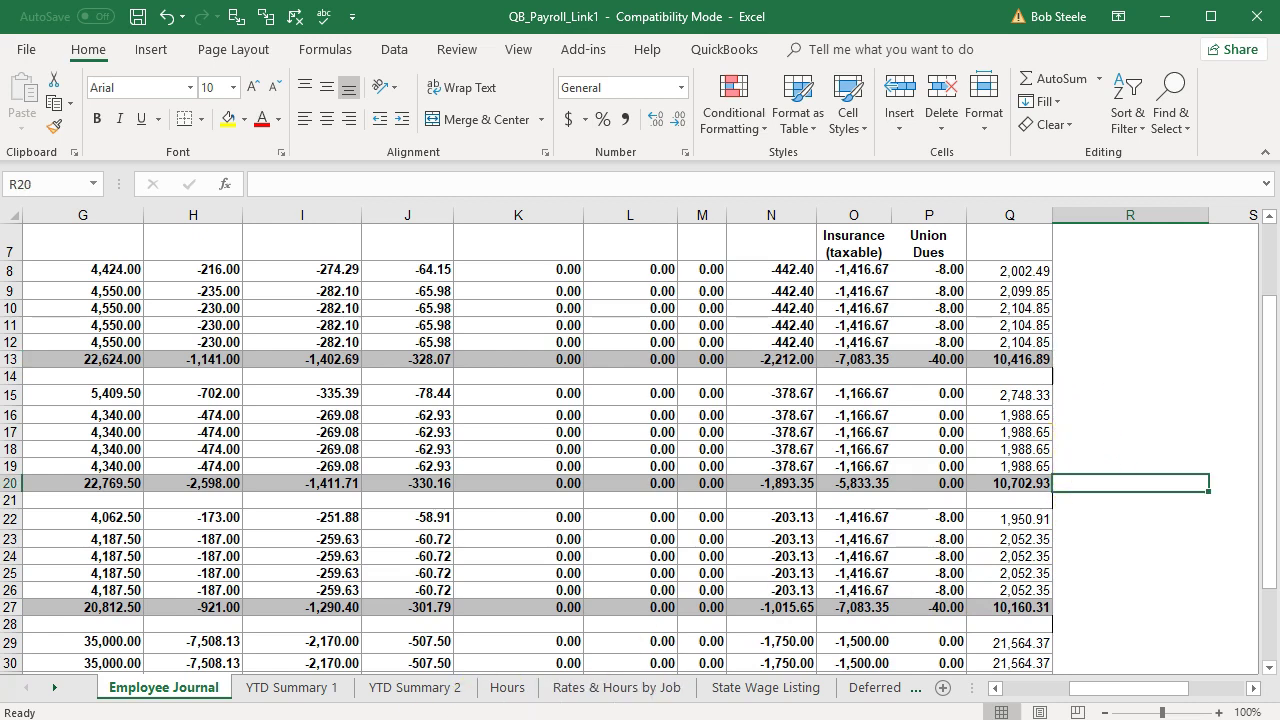
# - Switch to the payroll project workbook and display the fourth employee's earnings record with the Net Paid total in row 30
pyautogui.click(517, 719)
pyautogui.click(408, 711)
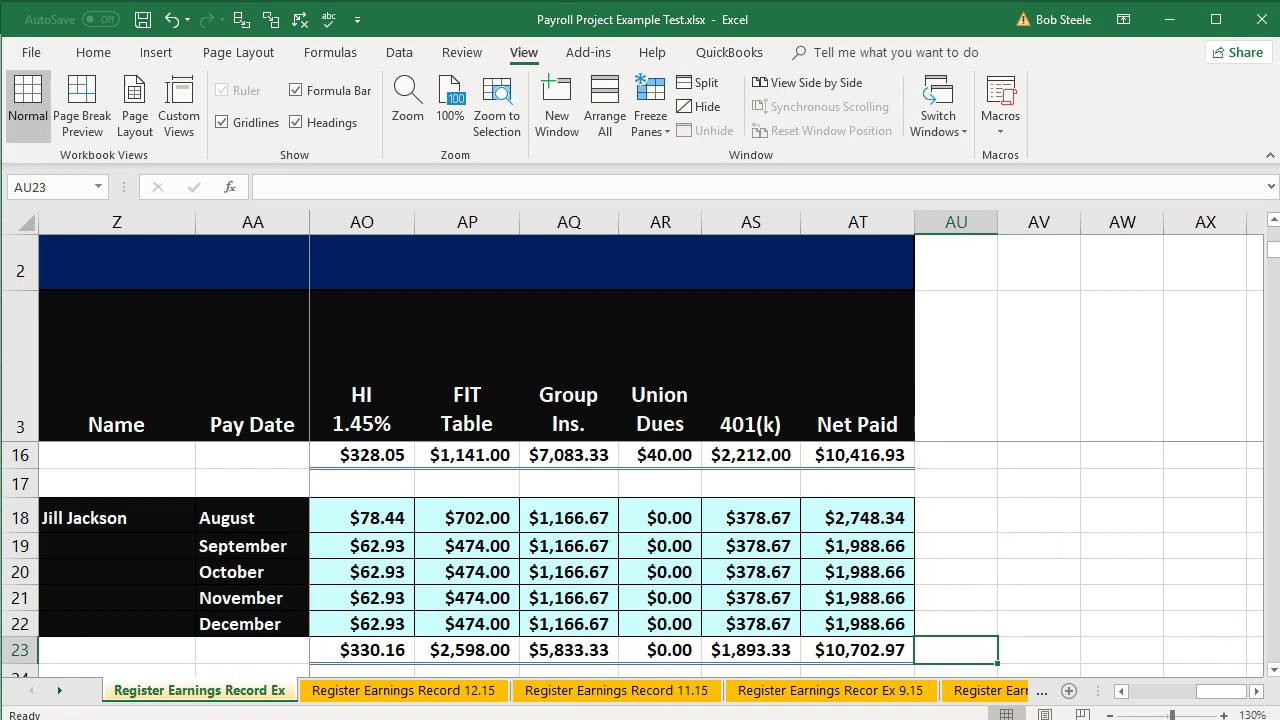
pyautogui.click(1272, 671)
pyautogui.click(1272, 671)
pyautogui.click(1272, 671)
pyautogui.click(1272, 671)
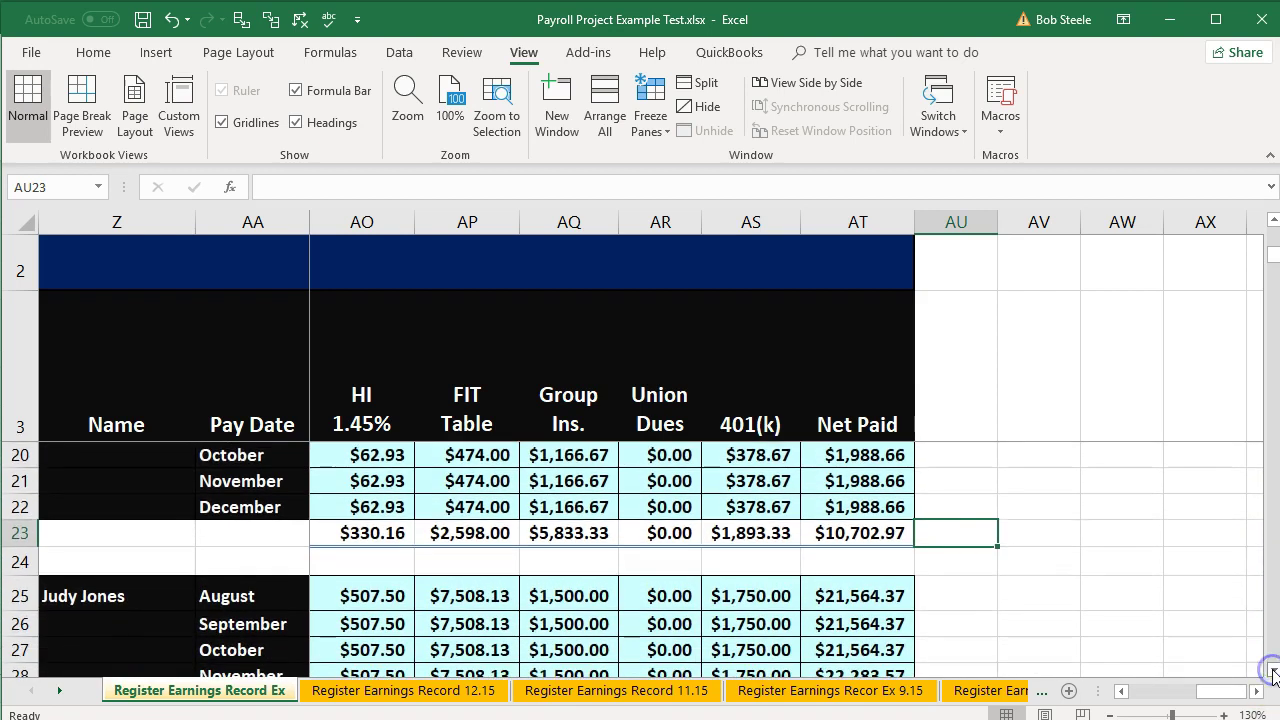
pyautogui.click(1272, 671)
pyautogui.click(1272, 671)
pyautogui.click(1272, 671)
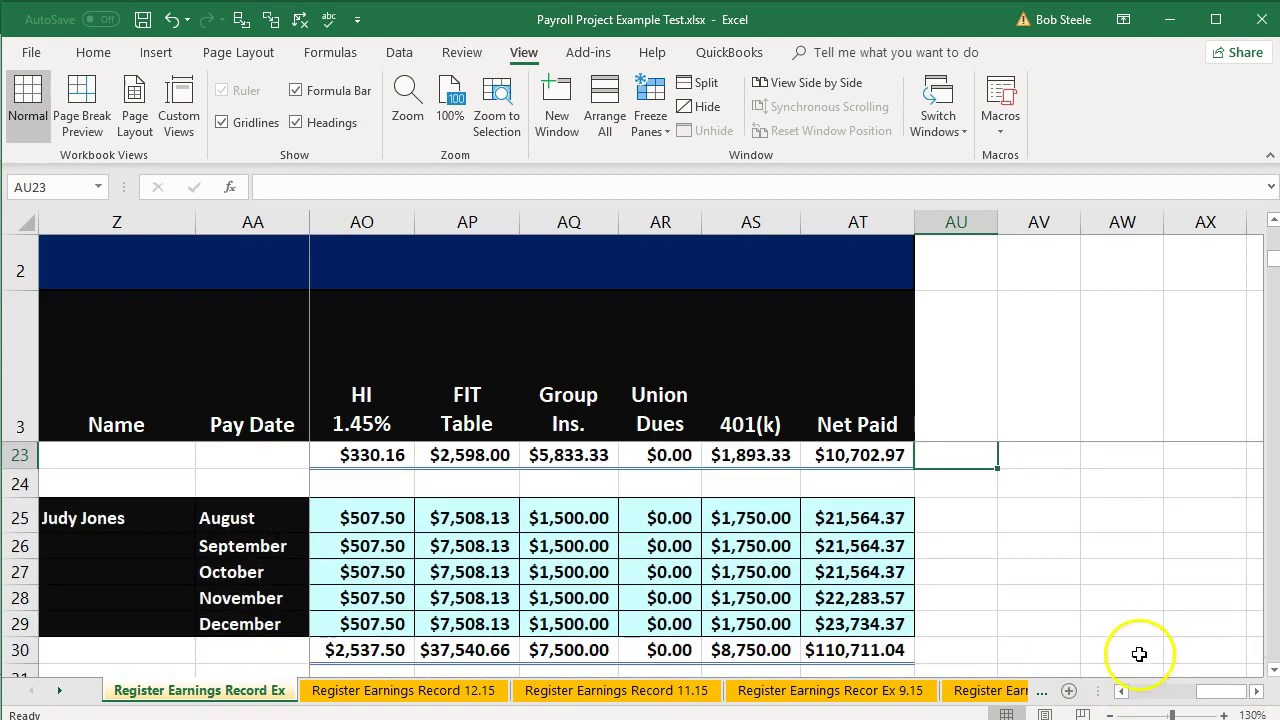
# - Check the fourth employee's Total/Net in row 34 of the Employee Journal and return to the report's first columns
pyautogui.click(522, 719)
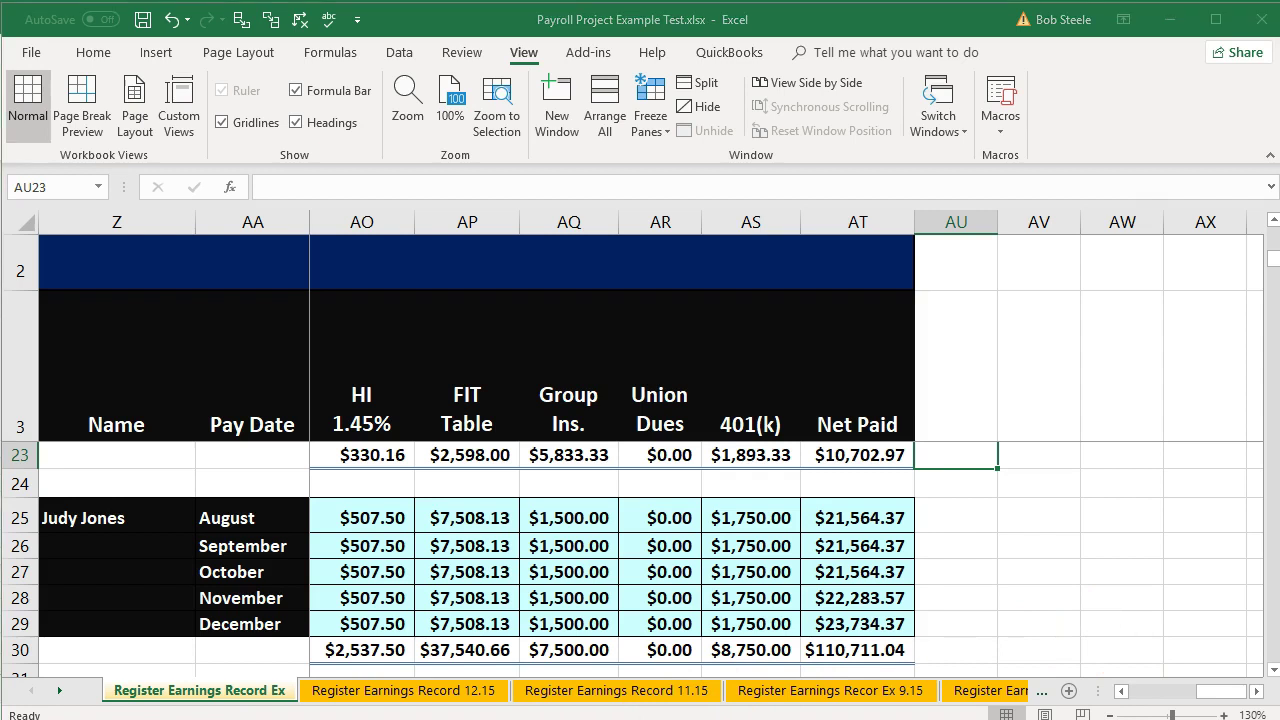
pyautogui.click(625, 719)
pyautogui.click(1136, 577)
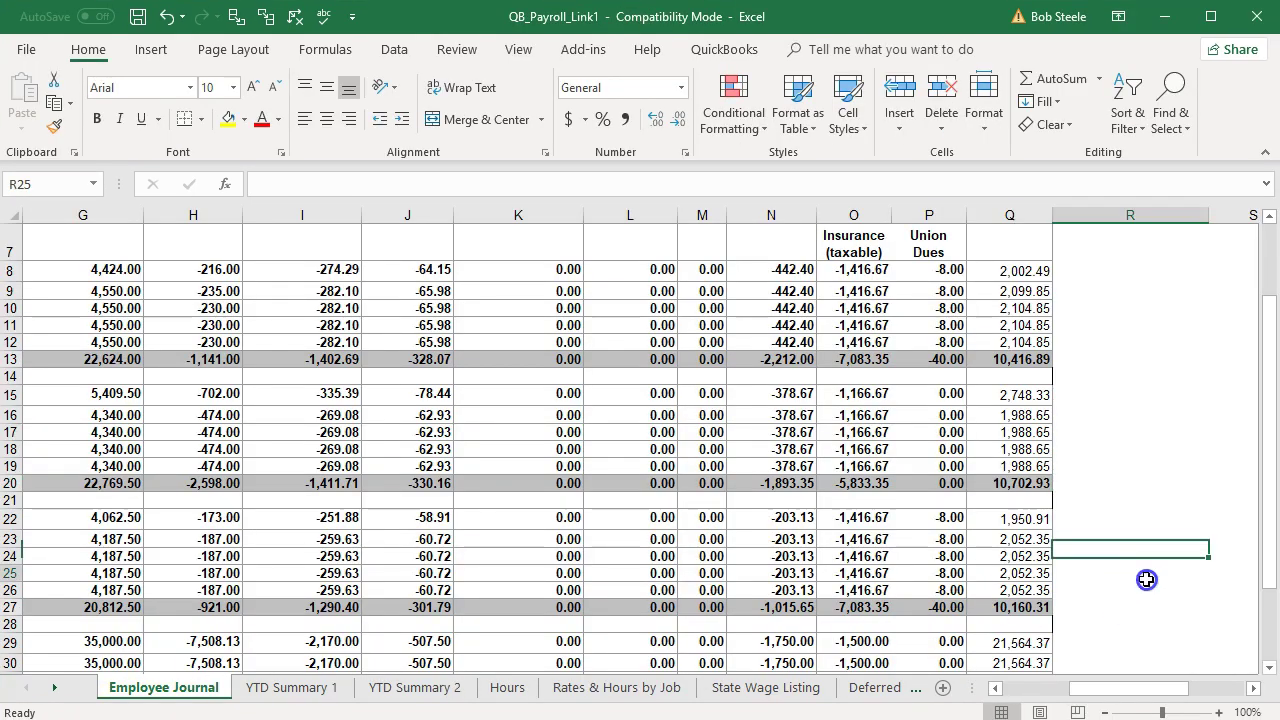
pyautogui.click(1272, 668)
pyautogui.click(1090, 634)
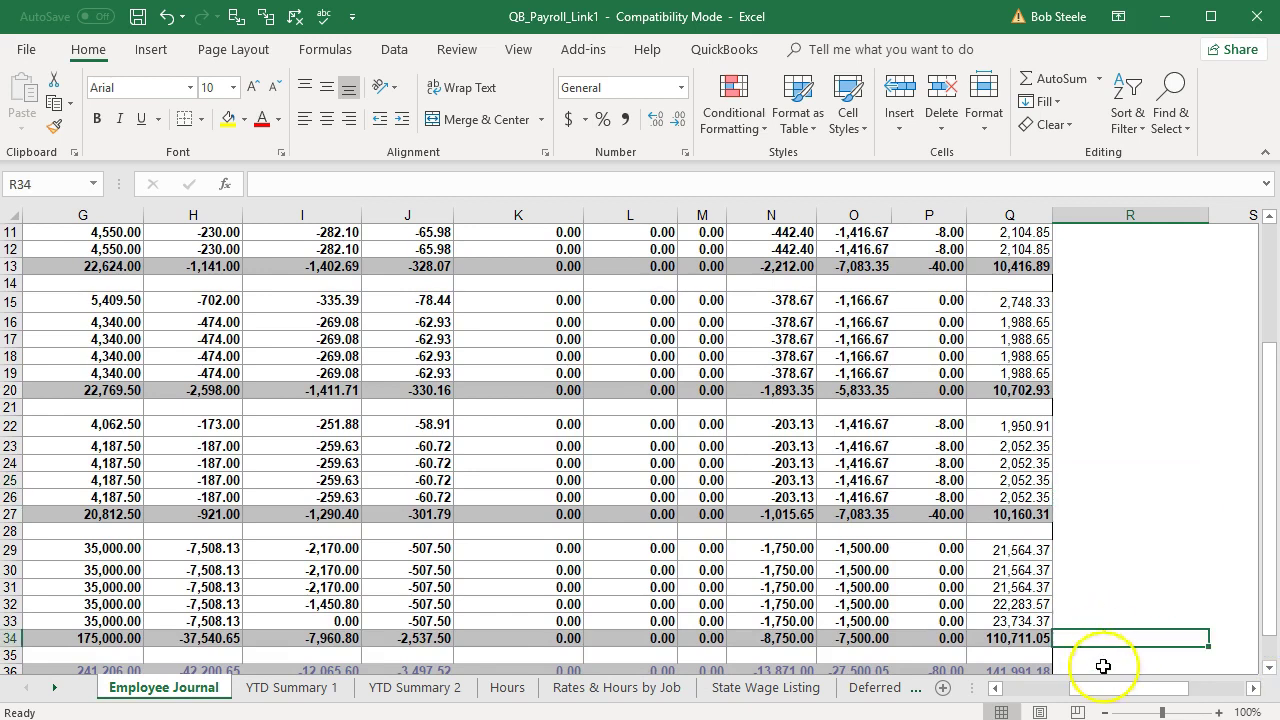
pyautogui.moveTo(1109, 691); pyautogui.dragTo(1040, 691)
pyautogui.scroll(3, 300, 530)
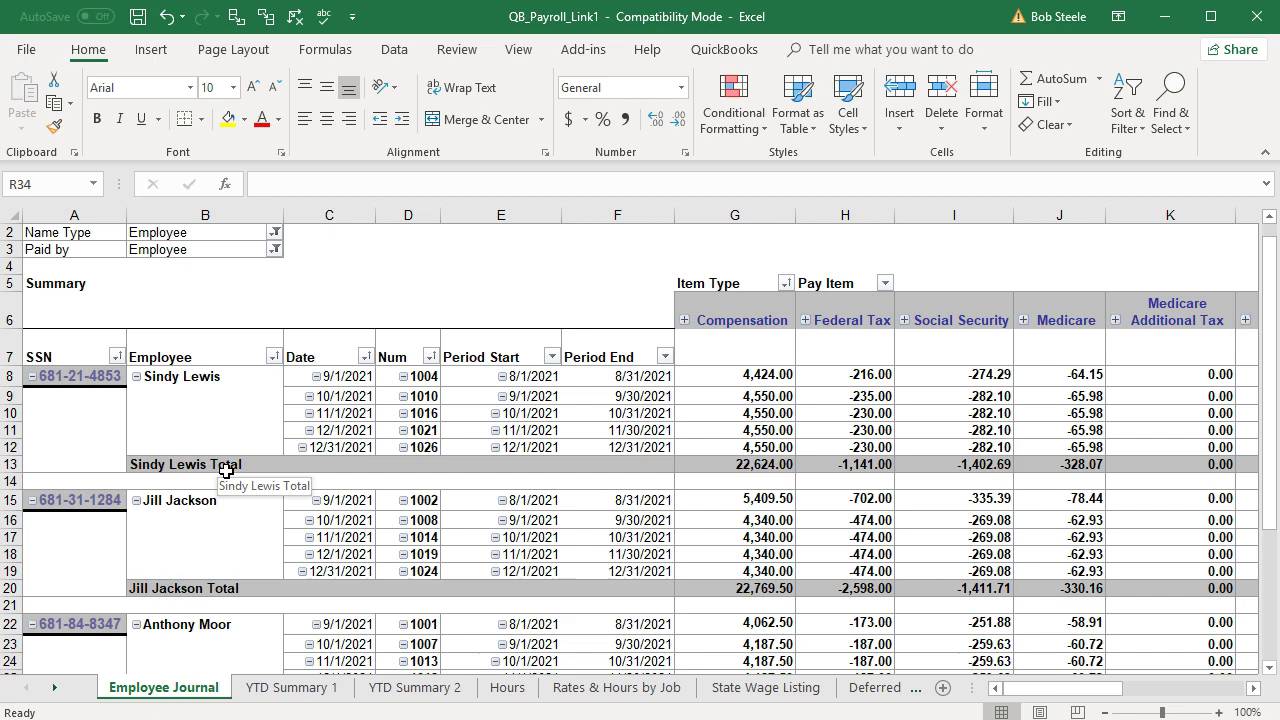
# - Review the employee and company totals on the YTD Summary 1 sheet and the payroll item recap on YTD Summary 2
pyautogui.click(278, 687)
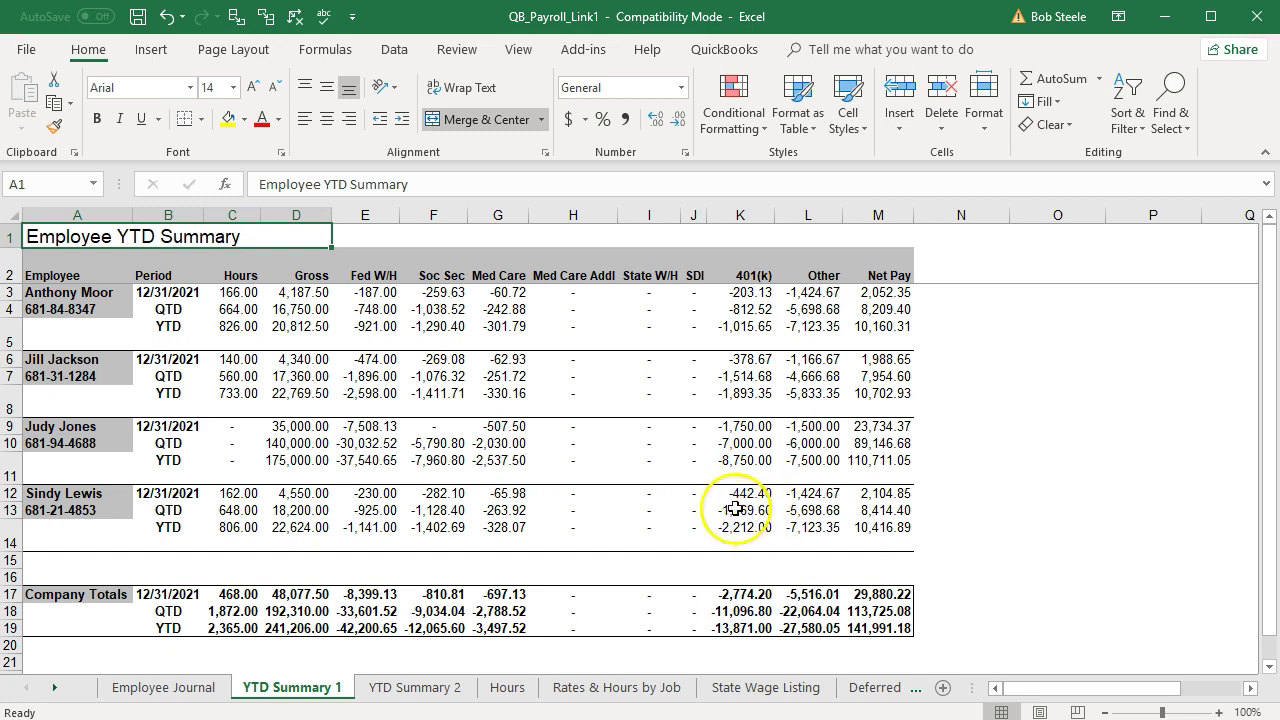
pyautogui.click(645, 592)
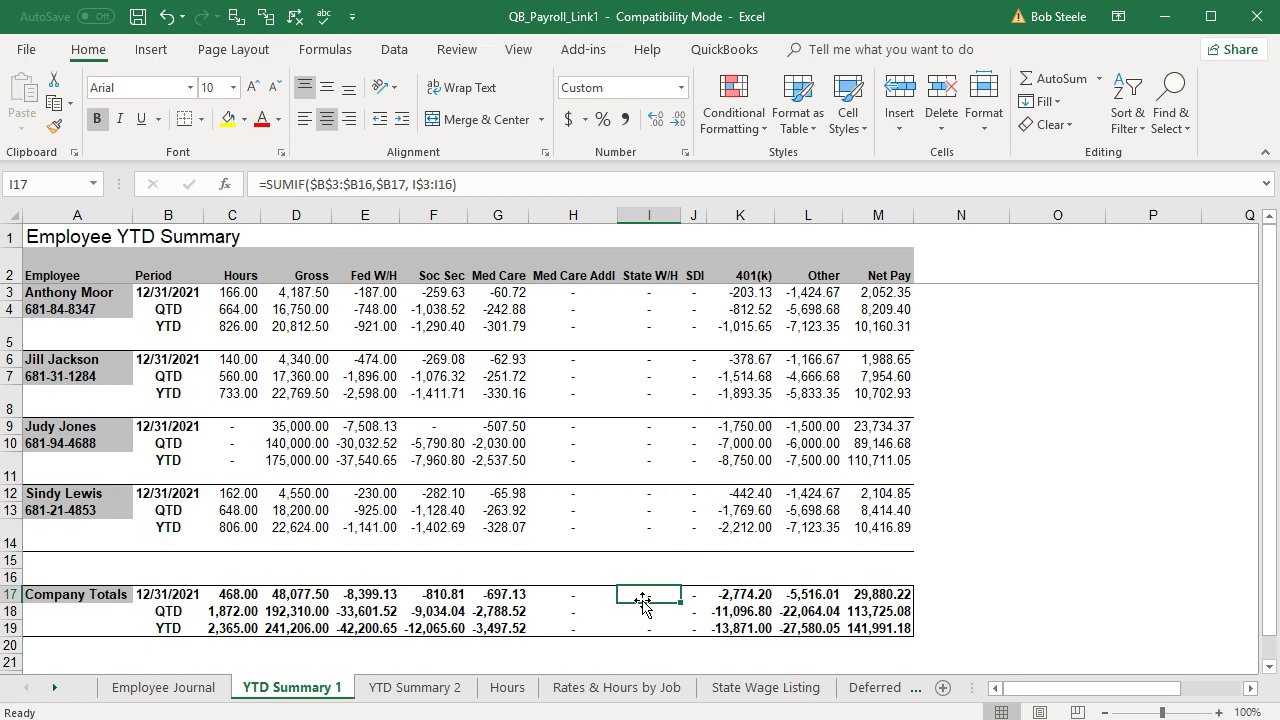
pyautogui.click(420, 689)
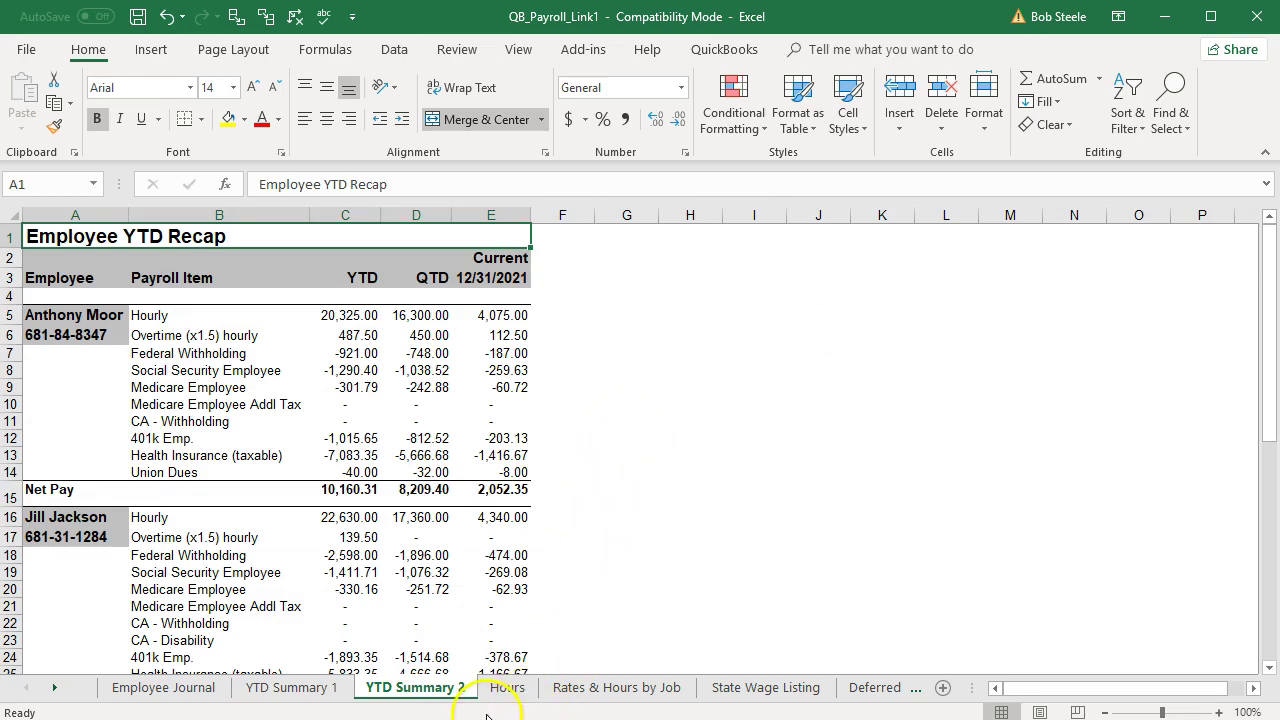
# - Look through the Hours, Rates & Hours by Job, State Wage Listing, Deferred Comp and Quarterly sheets, and bring the workbook's remaining sheet names into view
pyautogui.click(506, 688)
pyautogui.click(565, 690)
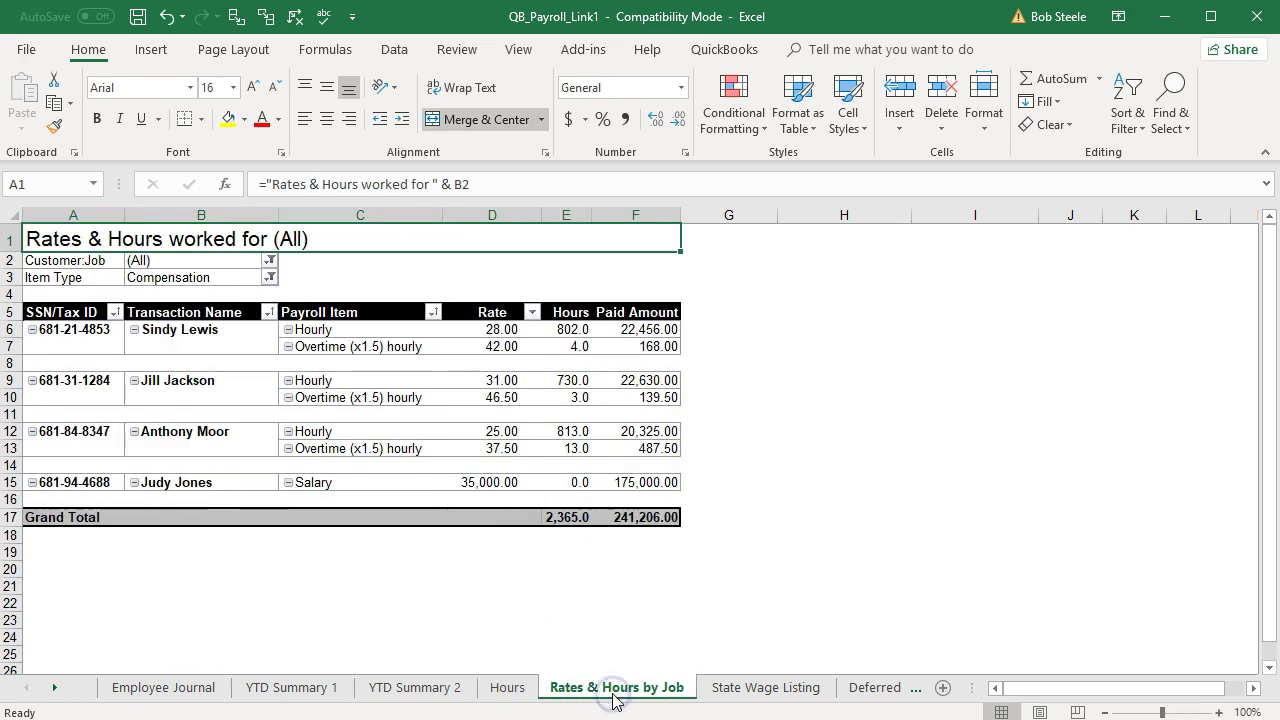
pyautogui.click(745, 690)
pyautogui.click(866, 688)
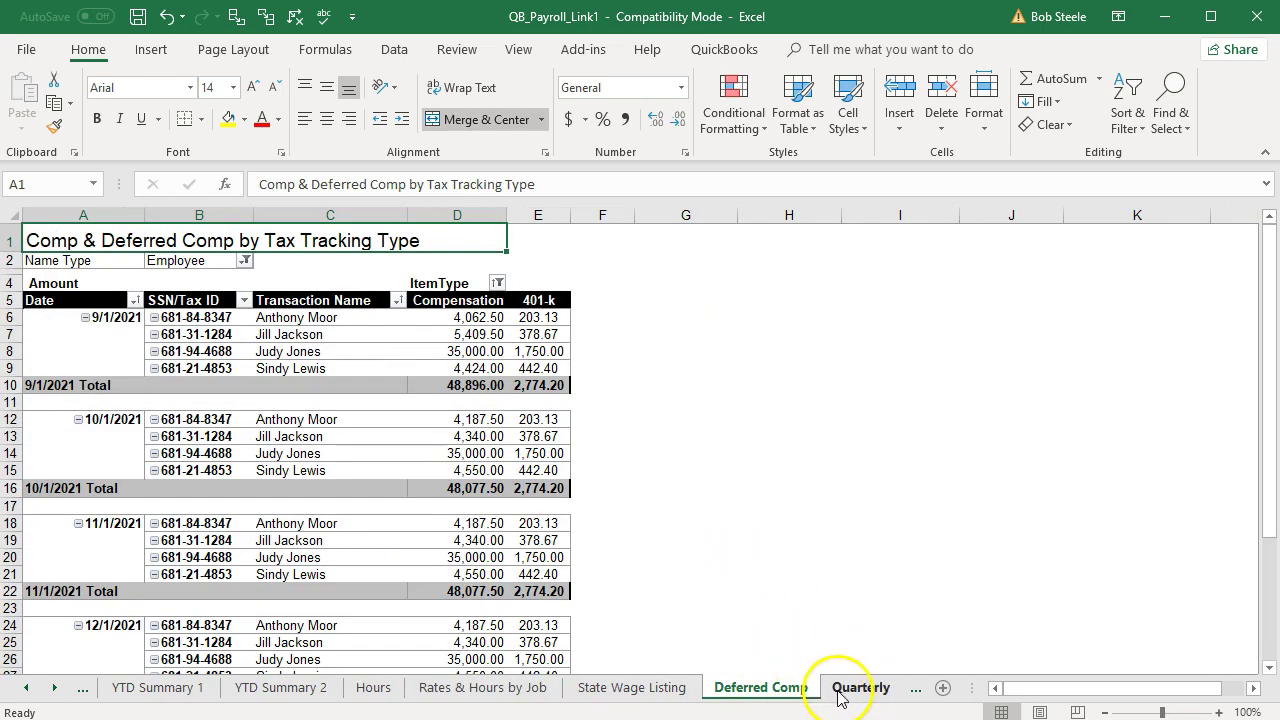
pyautogui.click(845, 689)
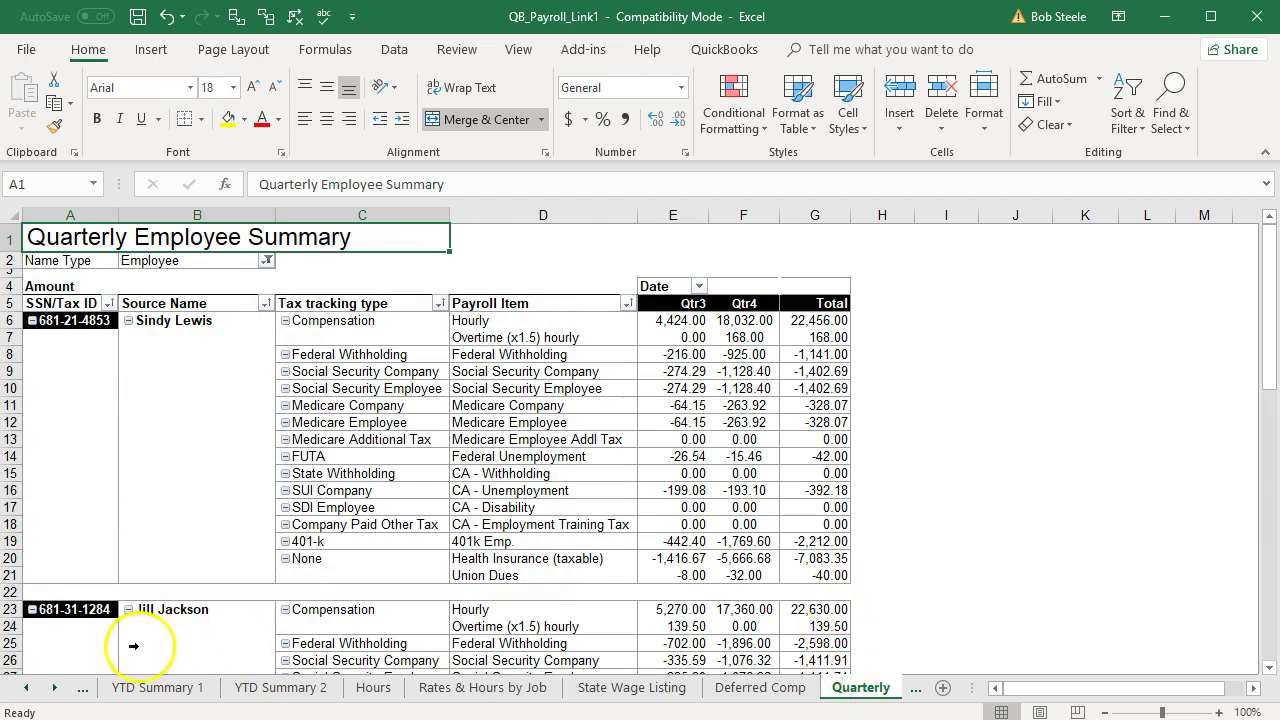
pyautogui.click(55, 690)
pyautogui.click(55, 690)
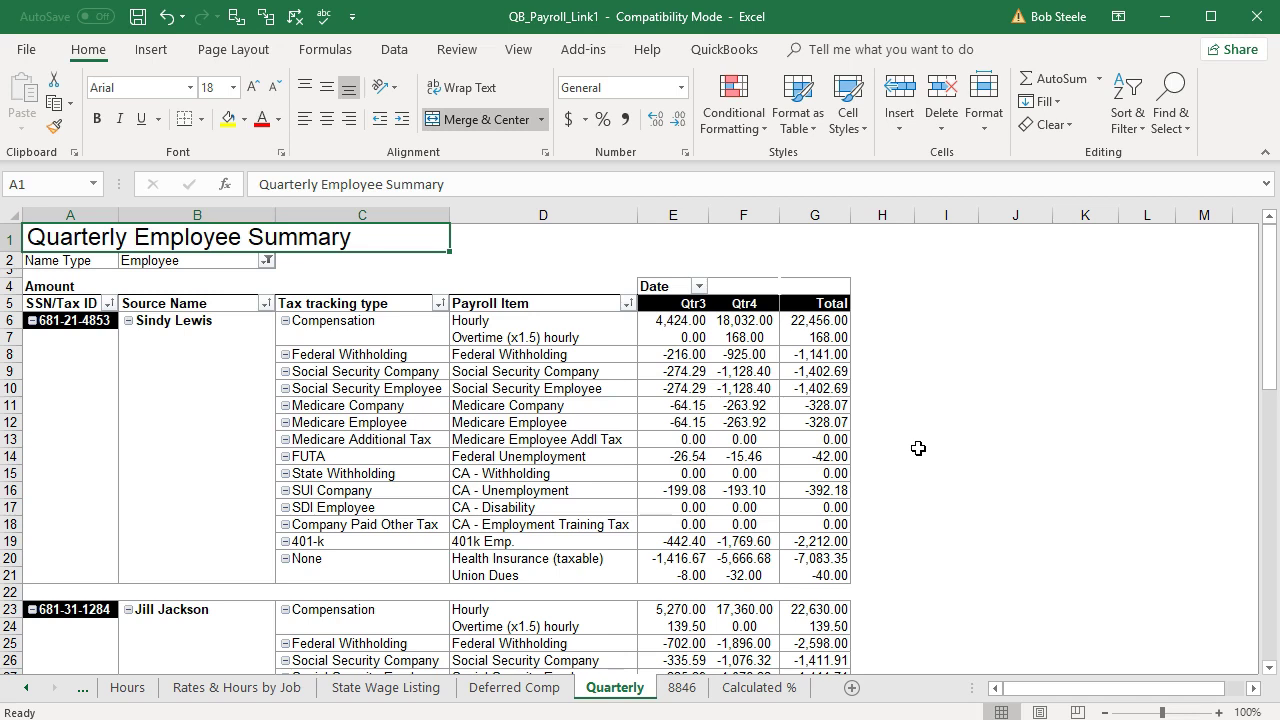
# - Minimize the Excel workbooks to return to QuickBooks and open the Payroll Summary report
pyautogui.click(1157, 30)
pyautogui.click(1160, 28)
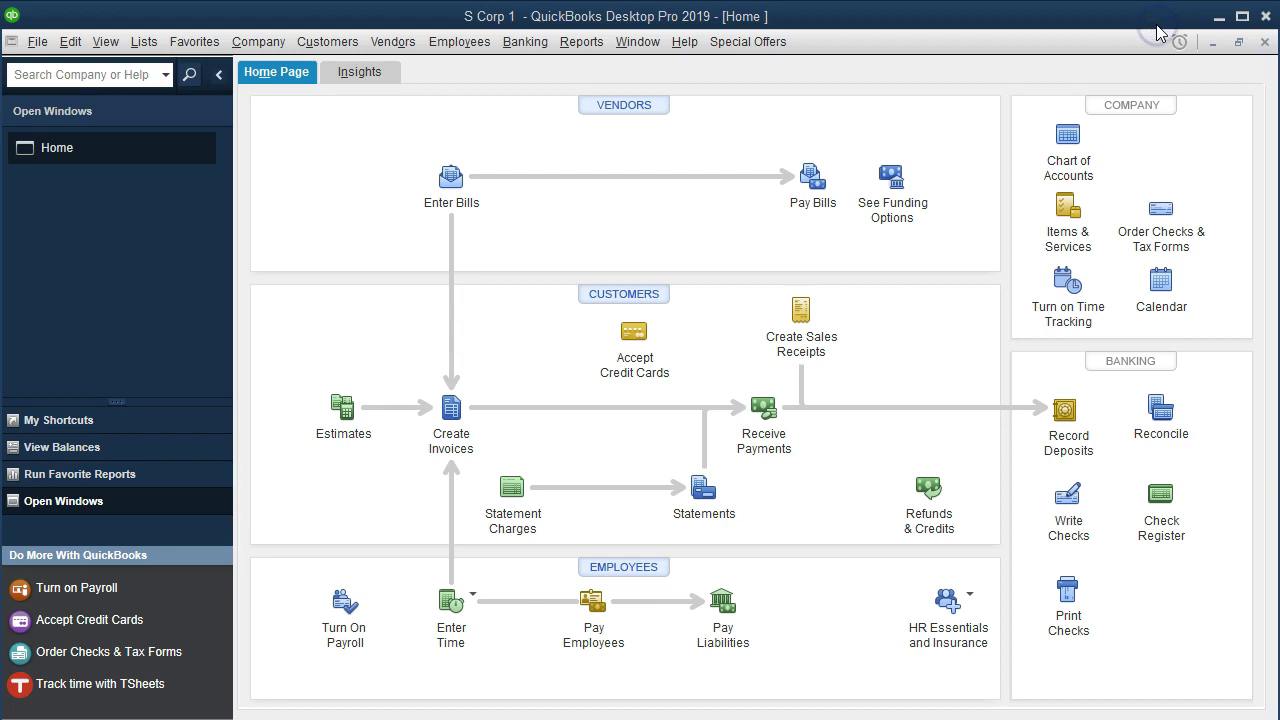
pyautogui.click(584, 45)
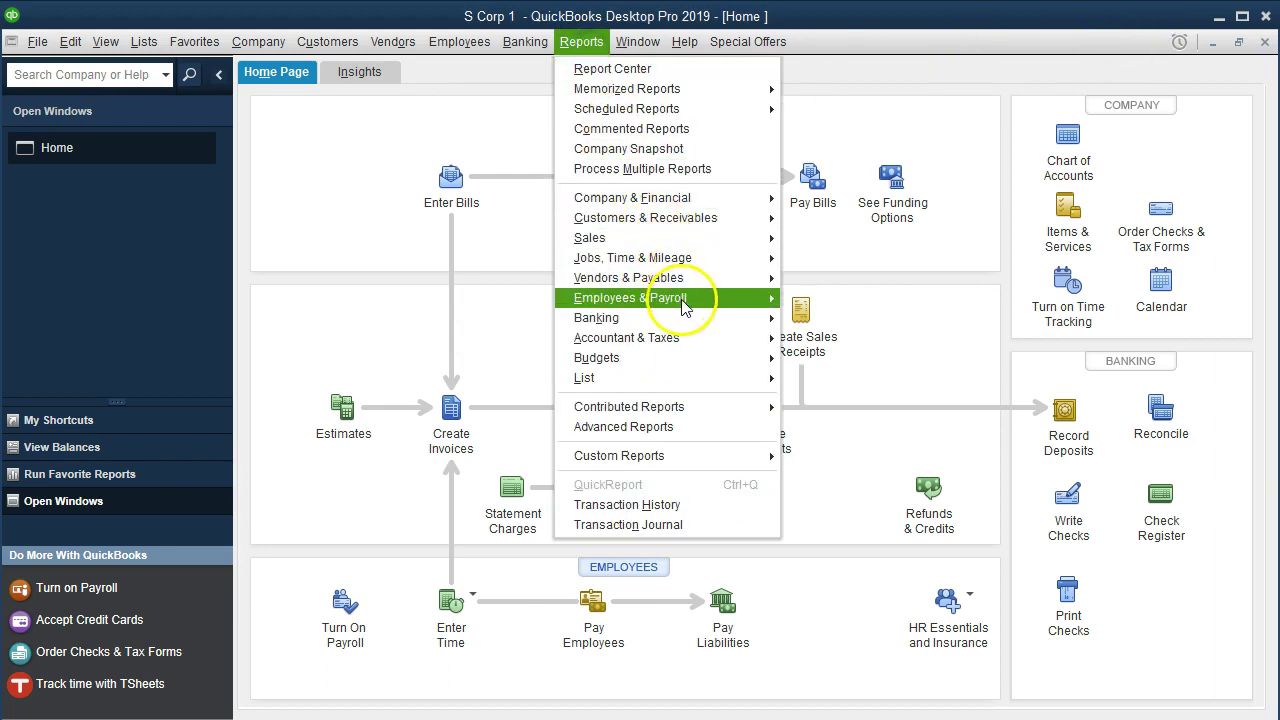
pyautogui.moveTo(684, 307)
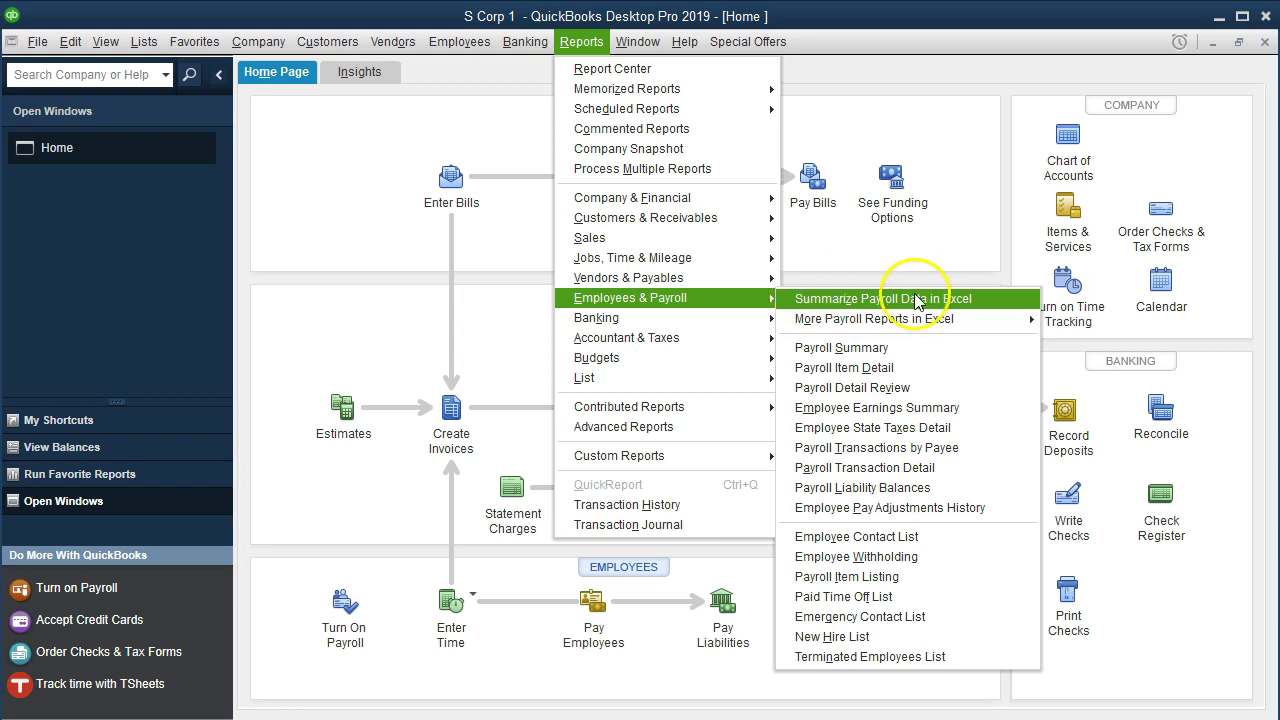
pyautogui.click(938, 350)
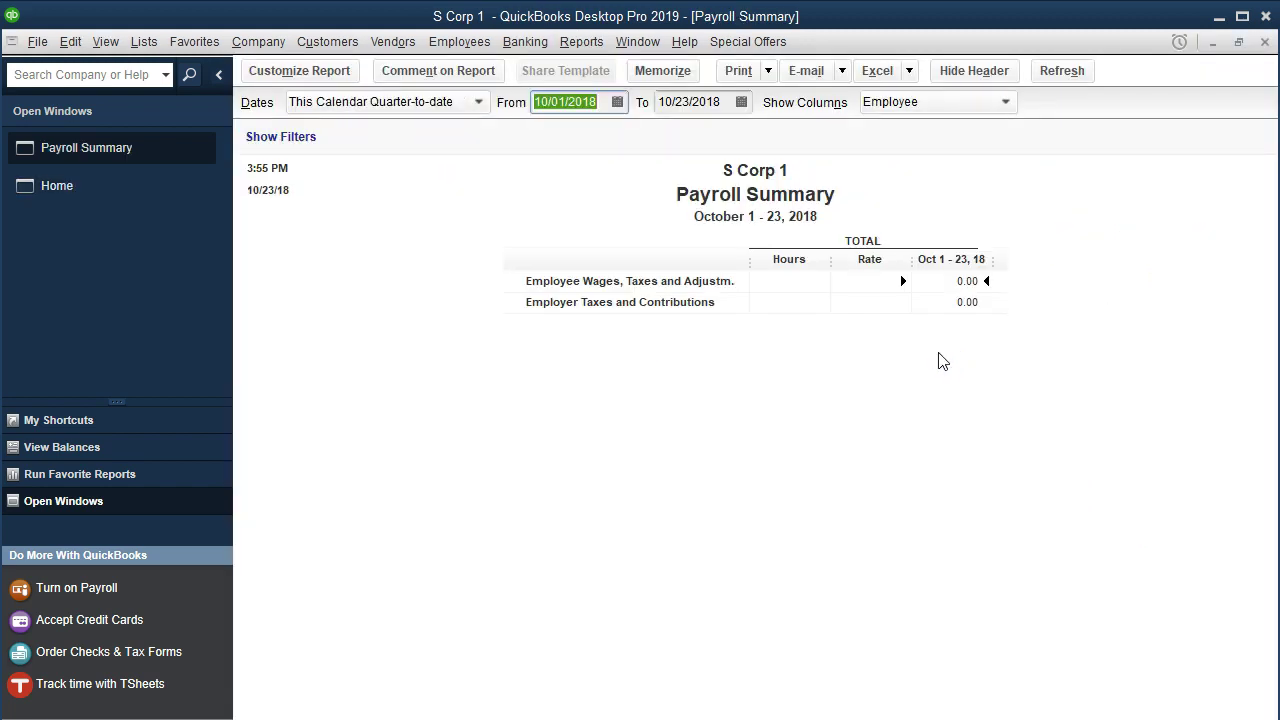
# - Set the Payroll Summary date range from 01/01/2021 to 12/31/2021
pyautogui.write('01/01/202')
pyautogui.write('1')
pyautogui.press('Tab')
pyautogui.write('12/31/2021')
pyautogui.press('Tab')
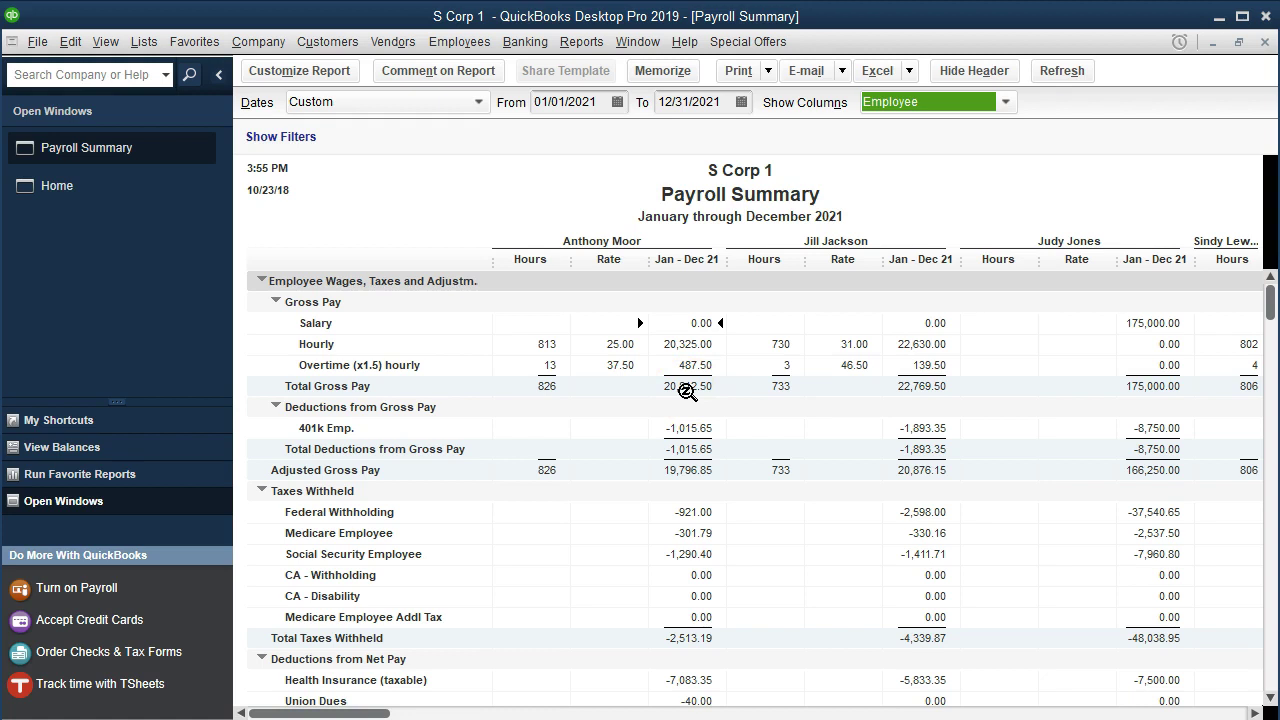
# - Examine the first employee's Total Gross Pay, taxes, deductions and Net Pay in the Payroll Summary
pyautogui.click(687, 392)
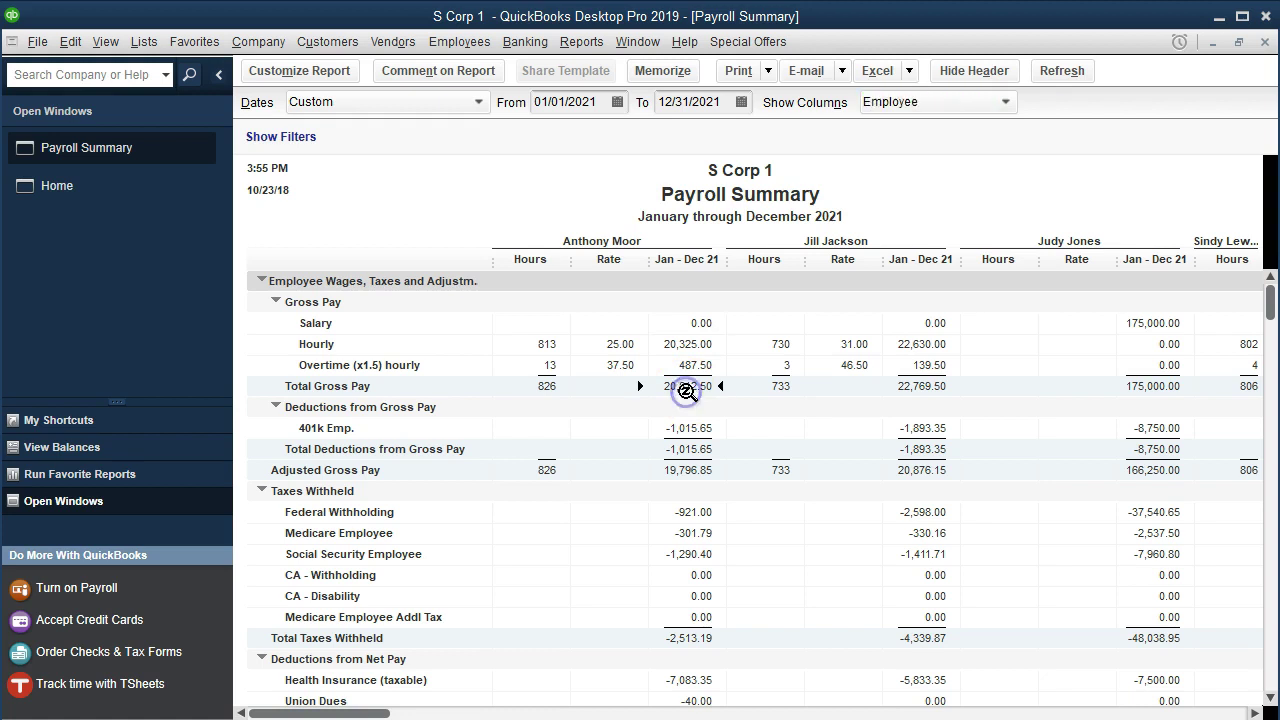
pyautogui.scroll(-1, 693, 477)
pyautogui.scroll(-2, 693, 477)
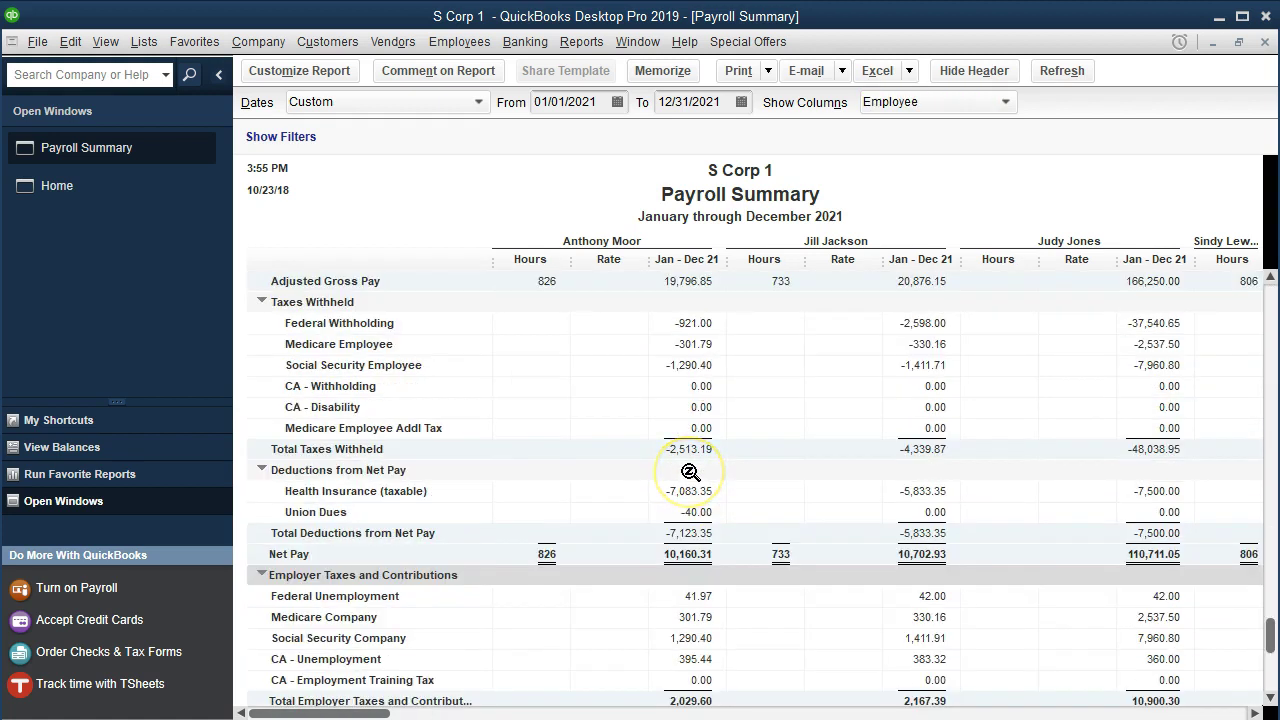
pyautogui.click(688, 554)
pyautogui.click(766, 566)
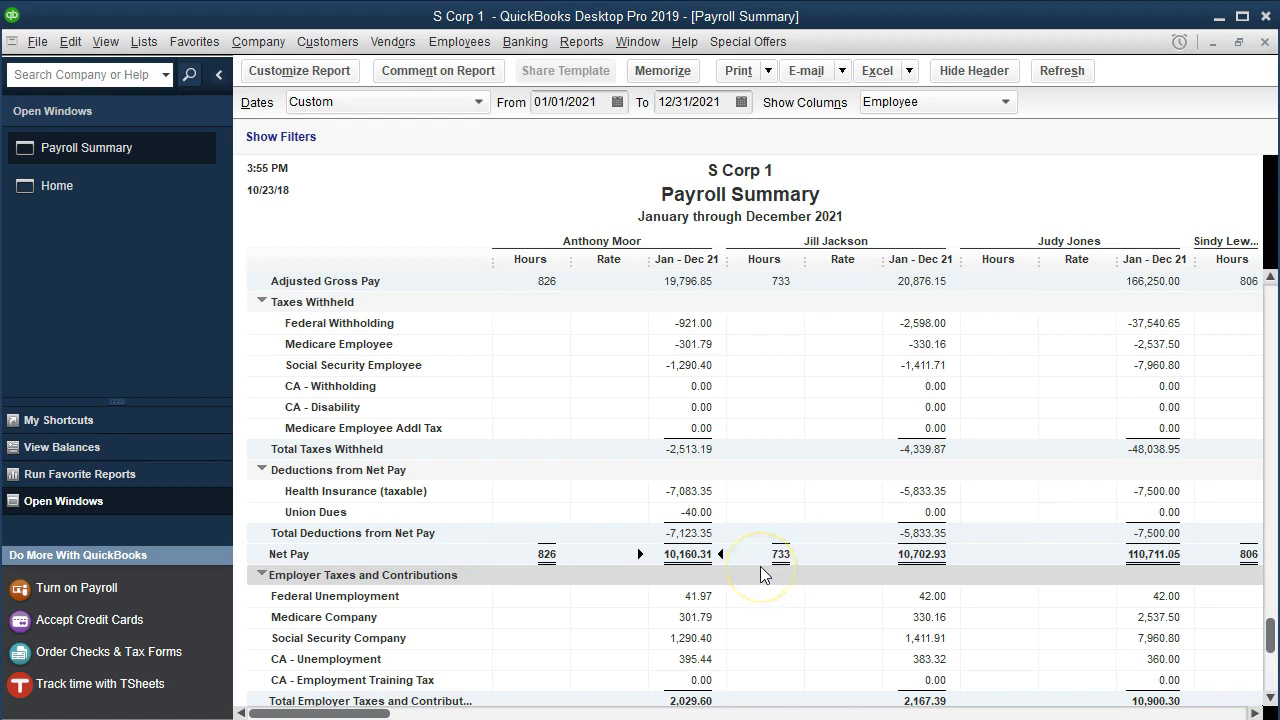
# - Check the employer taxes and contributions, and review the remaining employees and the TOTAL column up to Gross Pay
pyautogui.scroll(-1, 762, 575)
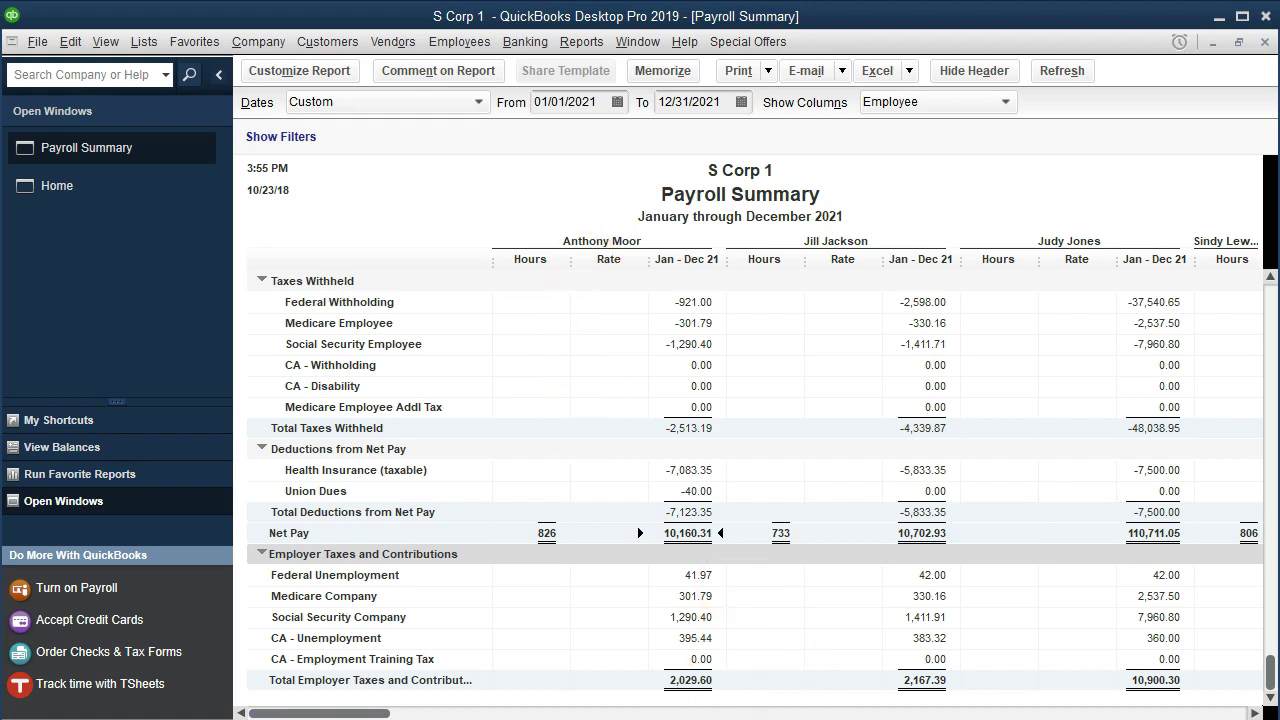
pyautogui.click(1254, 713)
pyautogui.click(1256, 713)
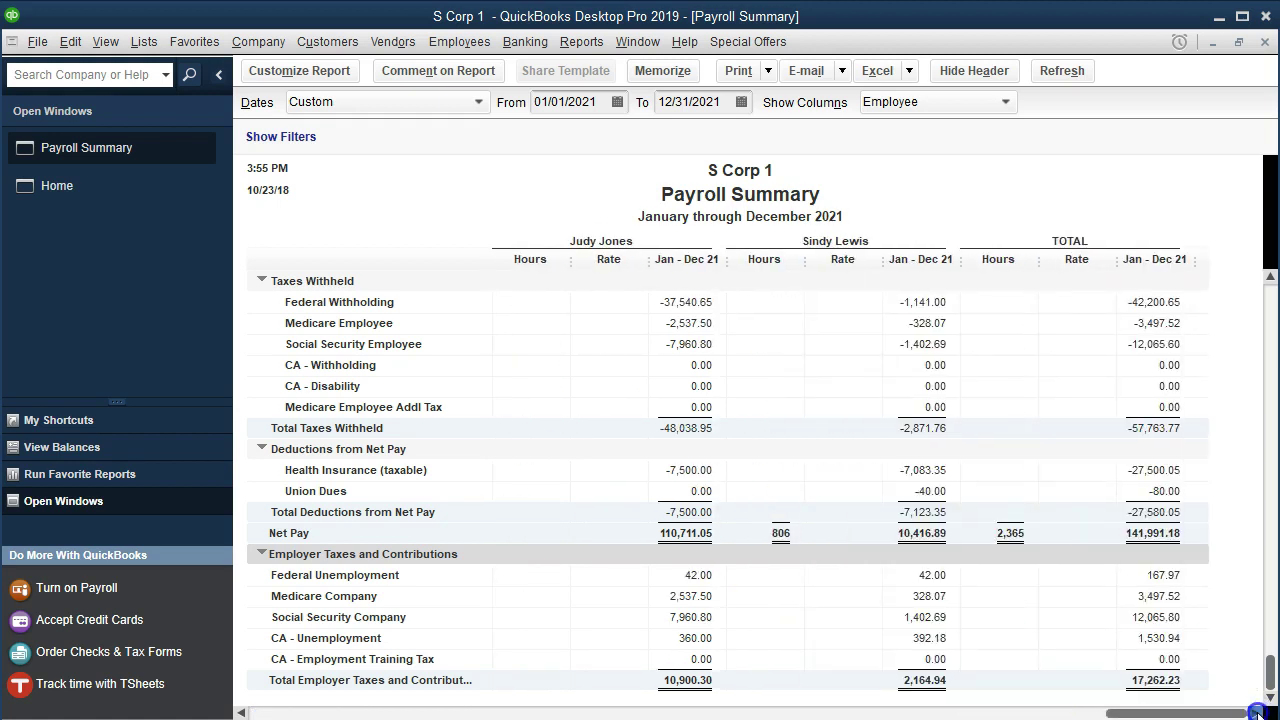
pyautogui.scroll(2, 1166, 458)
pyautogui.scroll(2, 1166, 458)
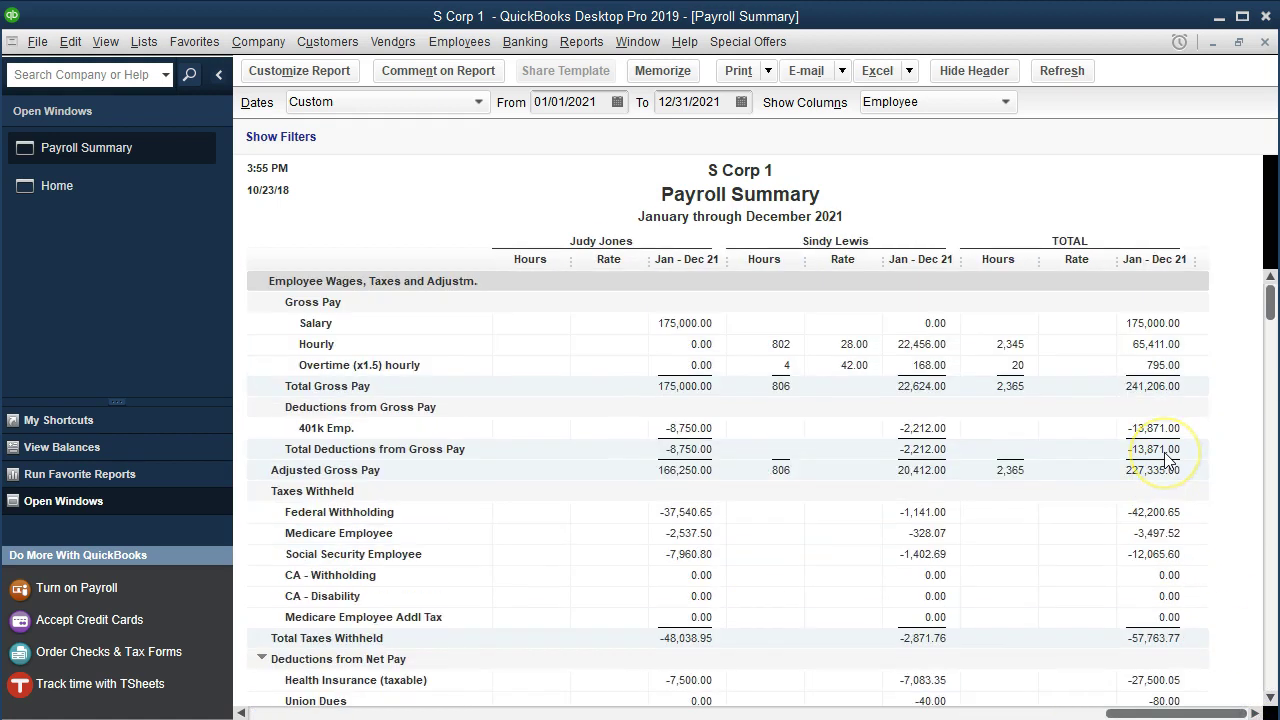